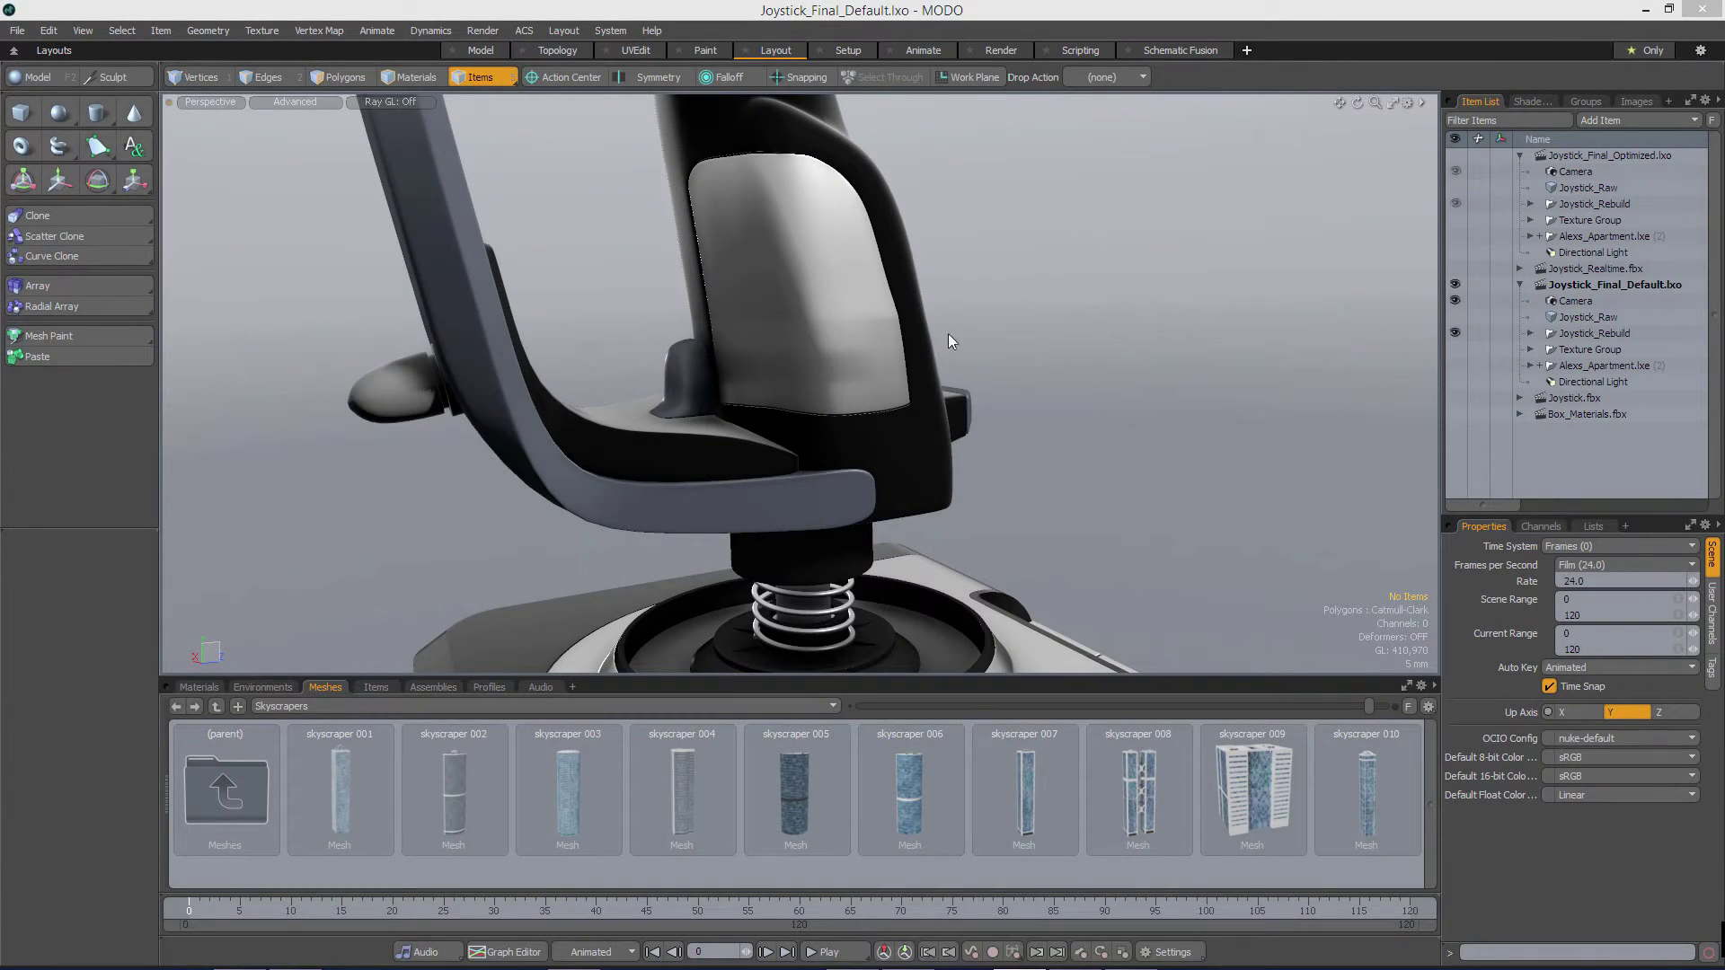
Switch to the Model layout and examine the mesh wireframe of the grip around its grooves and white side panel
{"action": "mouse_move", "coordinate": [960, 383]}
{"action": "left_mouse_down", "text": "alt"}
{"action": "mouse_move", "coordinate": [885, 386]}
{"action": "mouse_move", "coordinate": [939, 387]}
{"action": "mouse_move", "coordinate": [886, 436]}
{"action": "mouse_move", "coordinate": [758, 373]}
{"action": "mouse_move", "coordinate": [826, 484]}
{"action": "mouse_move", "coordinate": [838, 372]}
{"action": "mouse_move", "coordinate": [793, 373]}
{"action": "mouse_move", "coordinate": [957, 383]}
{"action": "mouse_move", "coordinate": [965, 344]}
{"action": "mouse_move", "coordinate": [944, 373]}
{"action": "mouse_move", "coordinate": [820, 362]}
{"action": "mouse_move", "coordinate": [808, 328]}
{"action": "left_mouse_up", "text": "alt"}
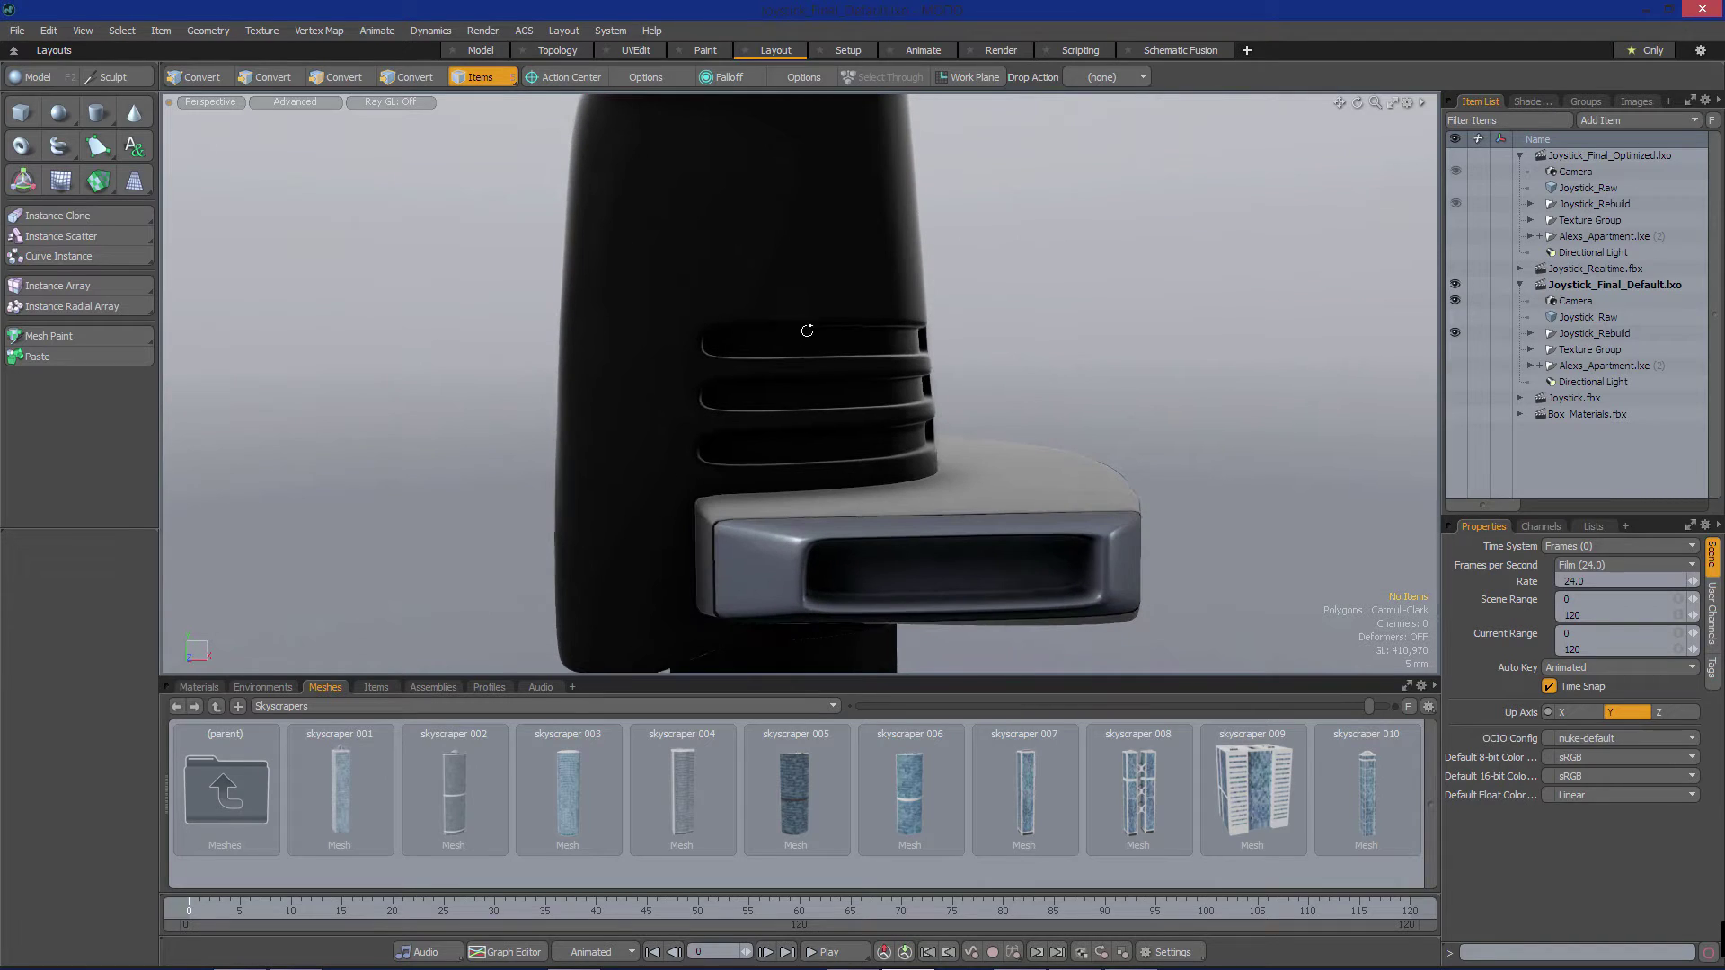
{"action": "left_click", "coordinate": [479, 51]}
{"action": "left_click_drag", "start_coordinate": [952, 459], "coordinate": [881, 435], "text": "alt"}
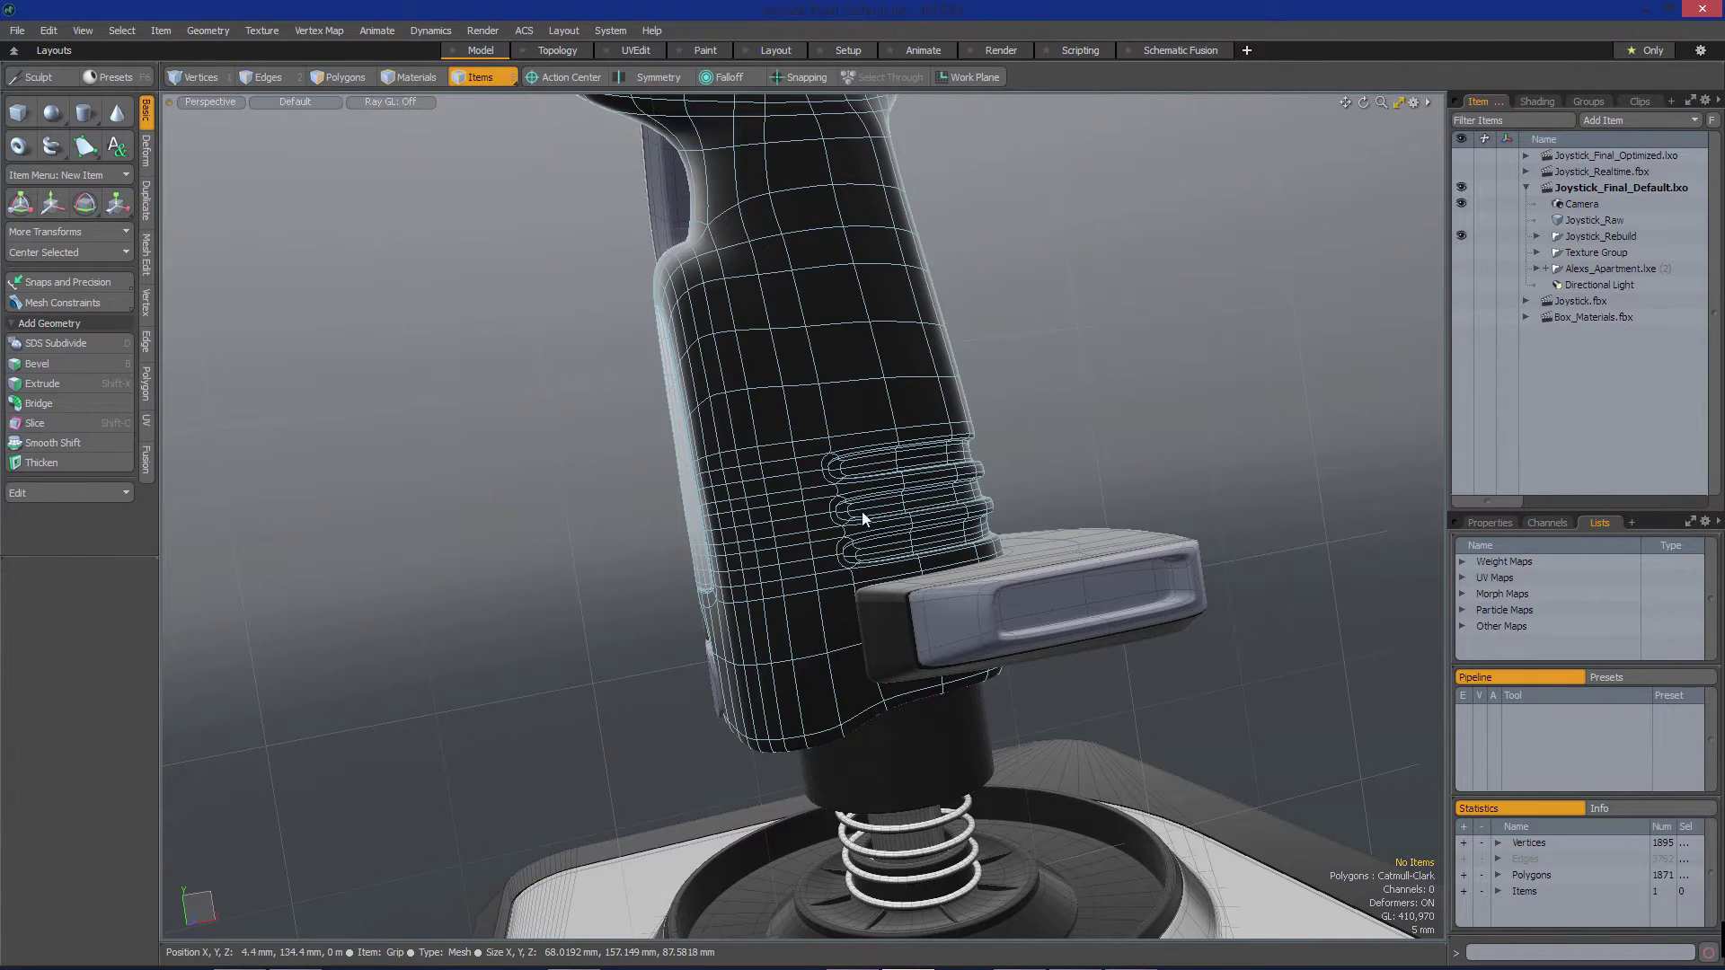
{"action": "left_click_drag", "start_coordinate": [852, 551], "coordinate": [701, 530], "text": "alt"}
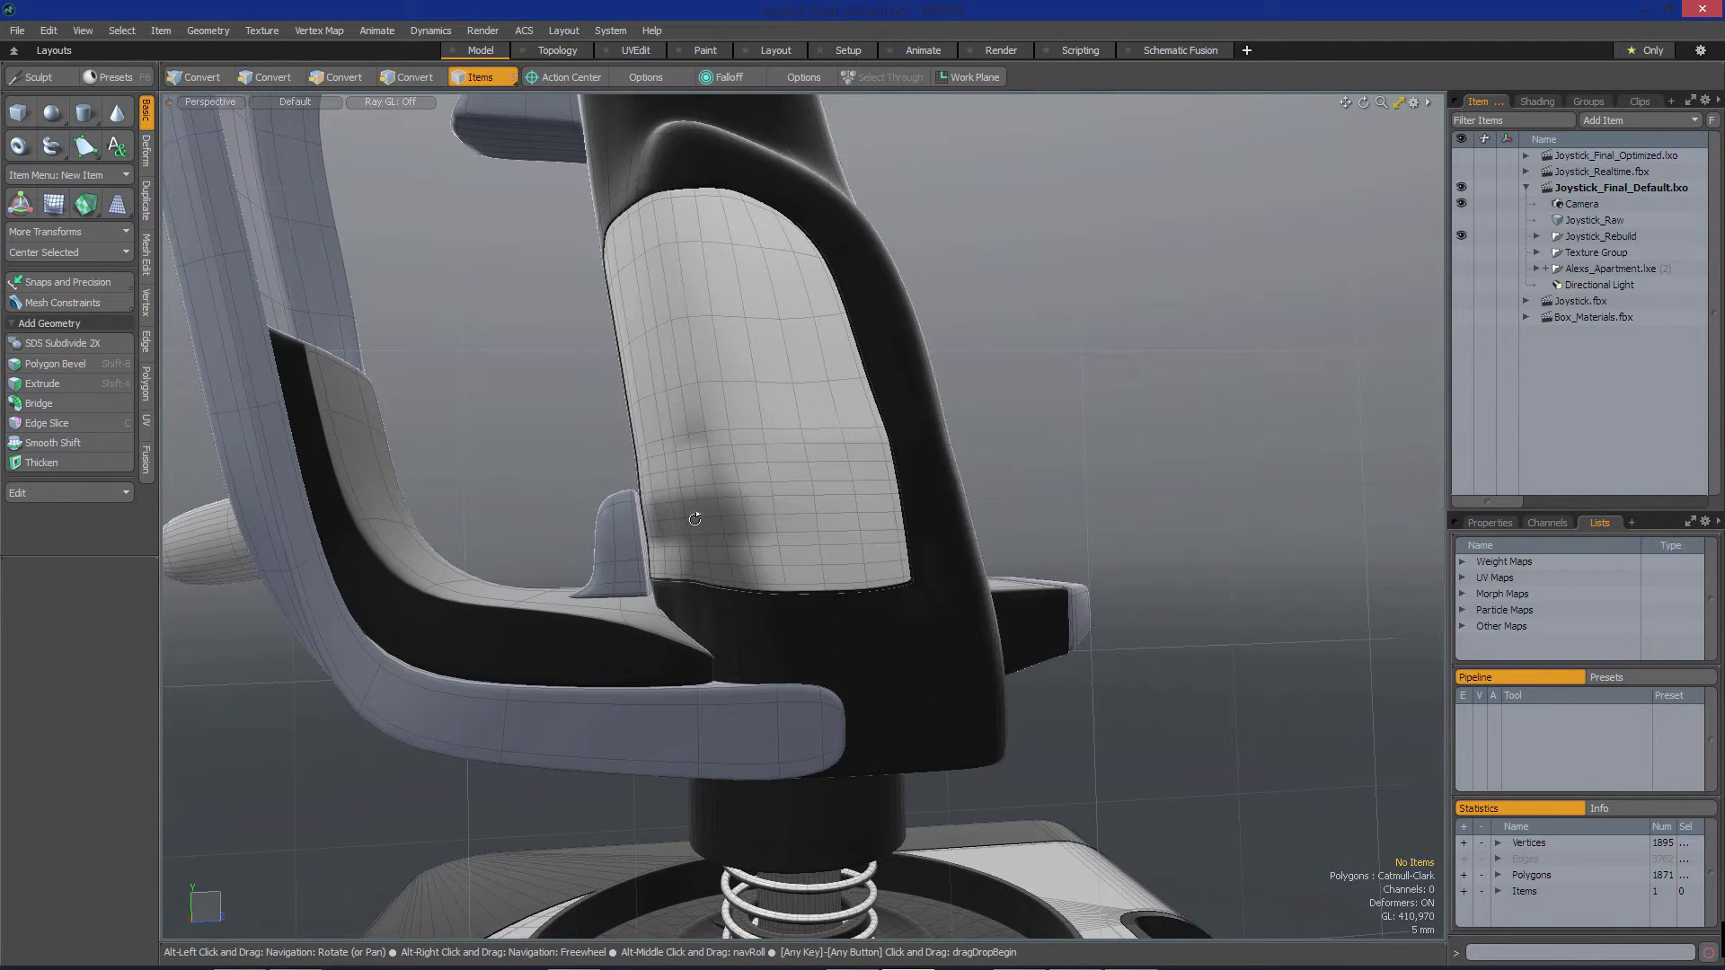
{"action": "left_click_drag", "start_coordinate": [804, 507], "coordinate": [722, 422], "text": "alt"}
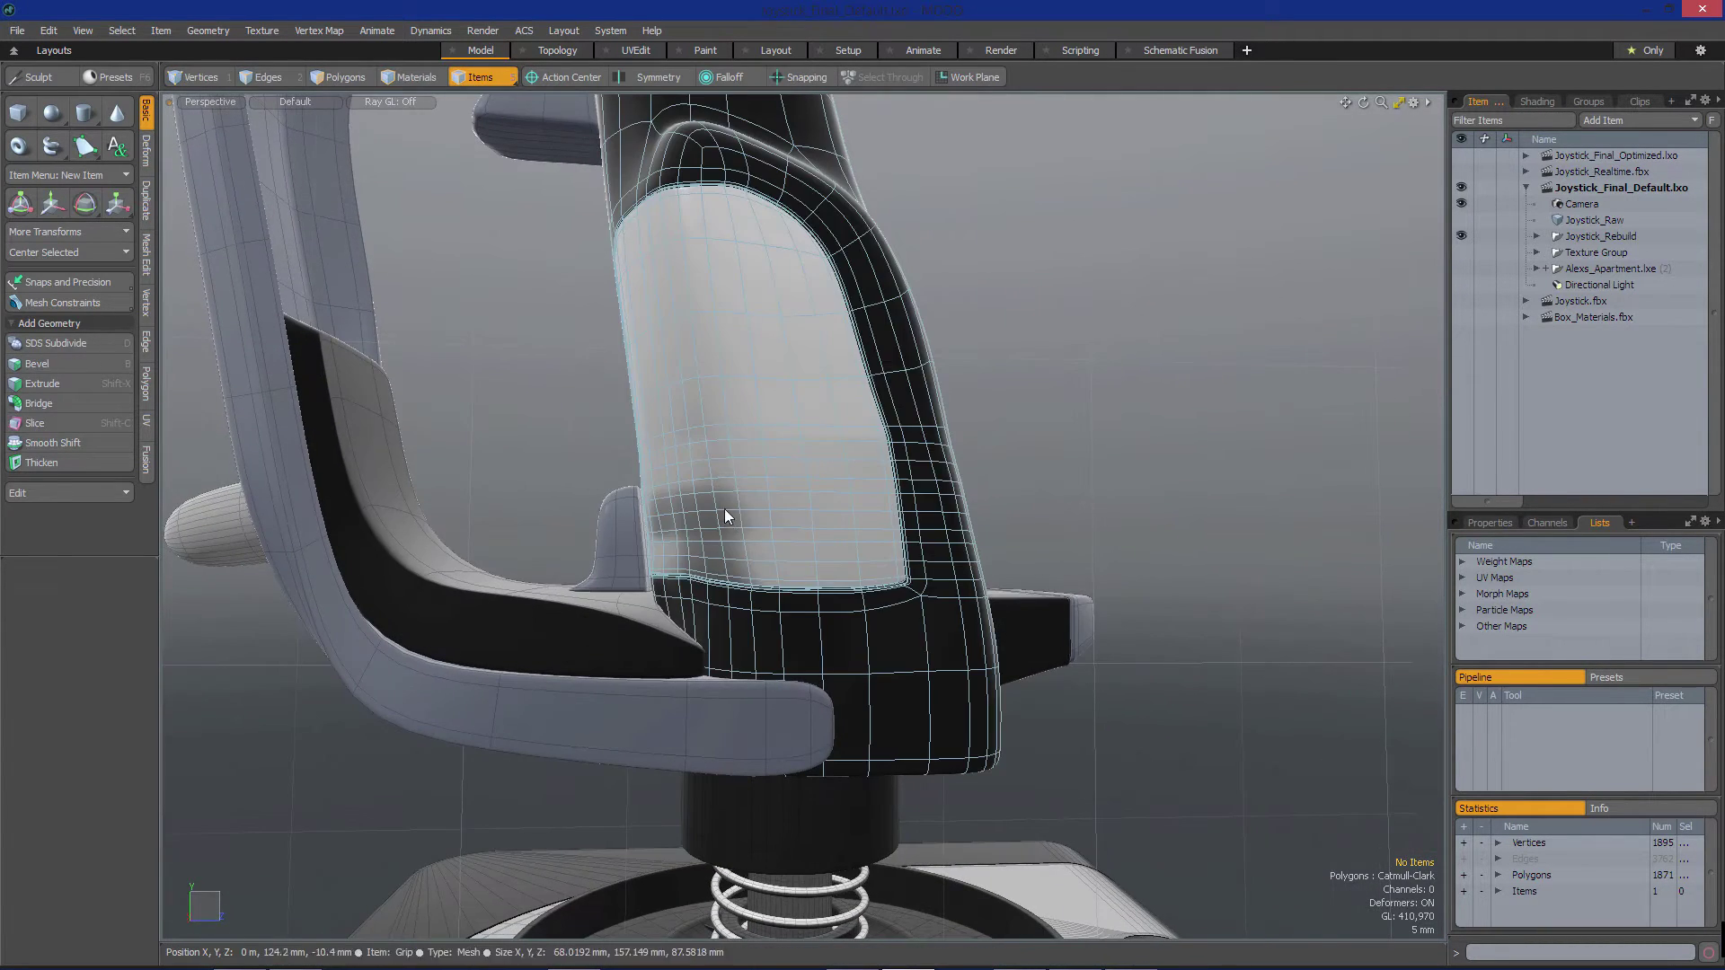
{"action": "left_click_drag", "start_coordinate": [905, 450], "coordinate": [856, 451], "text": "alt"}
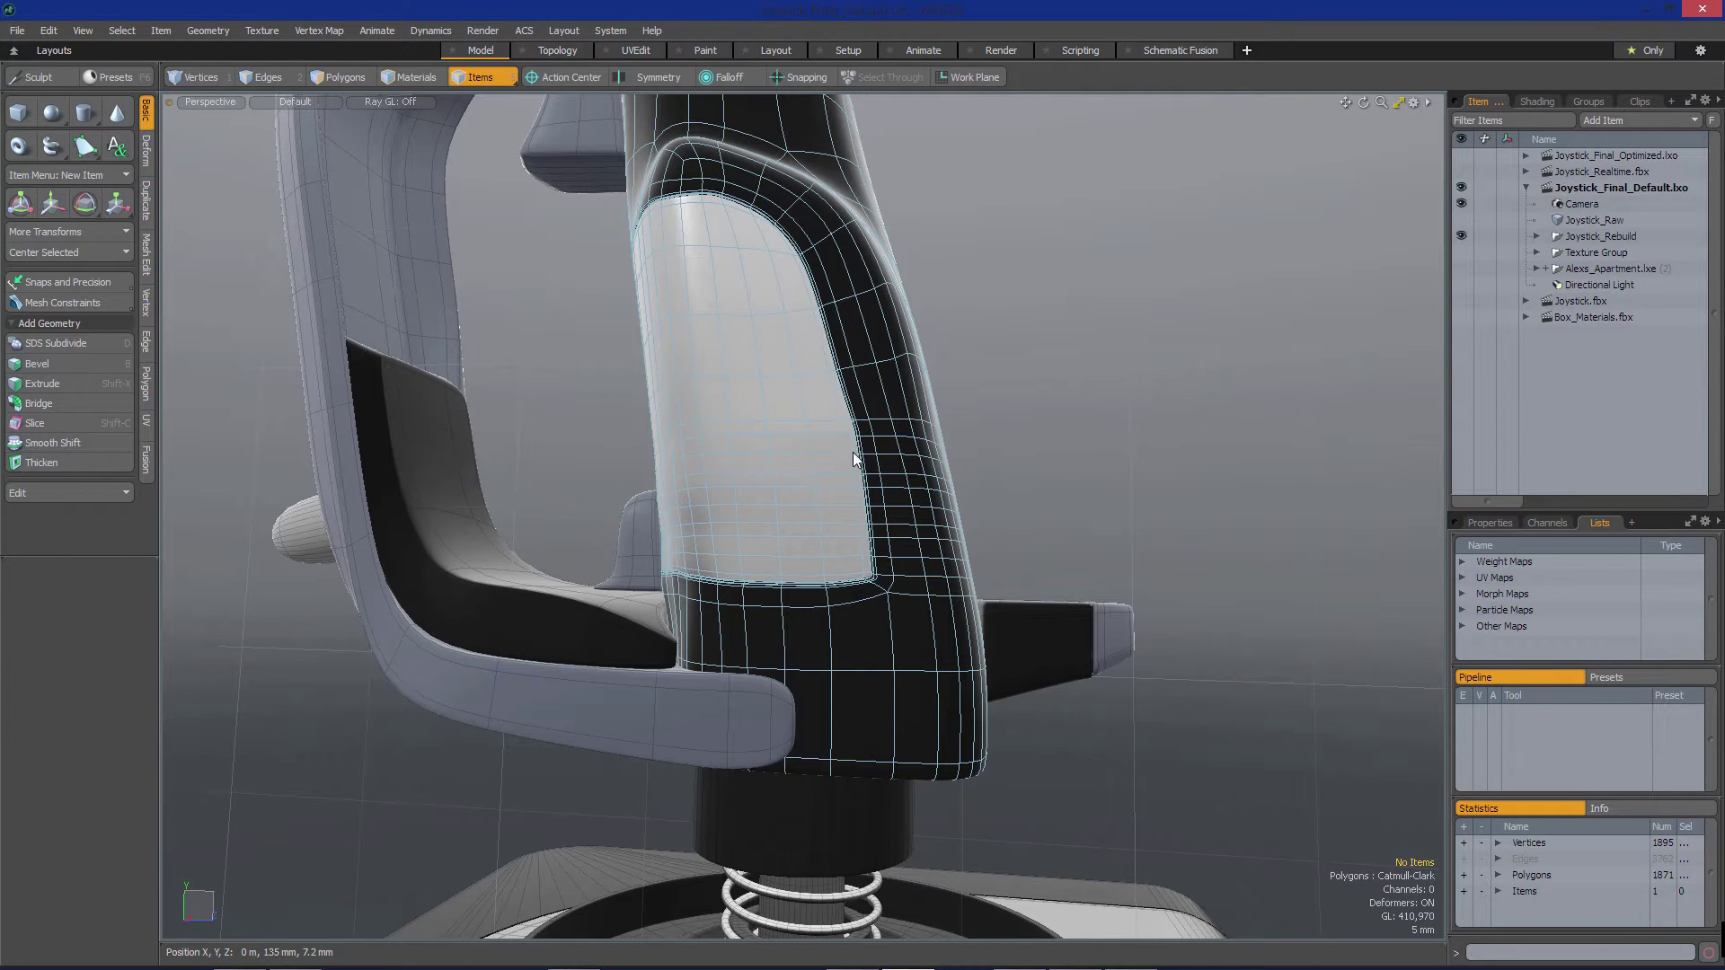
{"action": "left_click_drag", "start_coordinate": [918, 454], "coordinate": [899, 503], "text": "alt"}
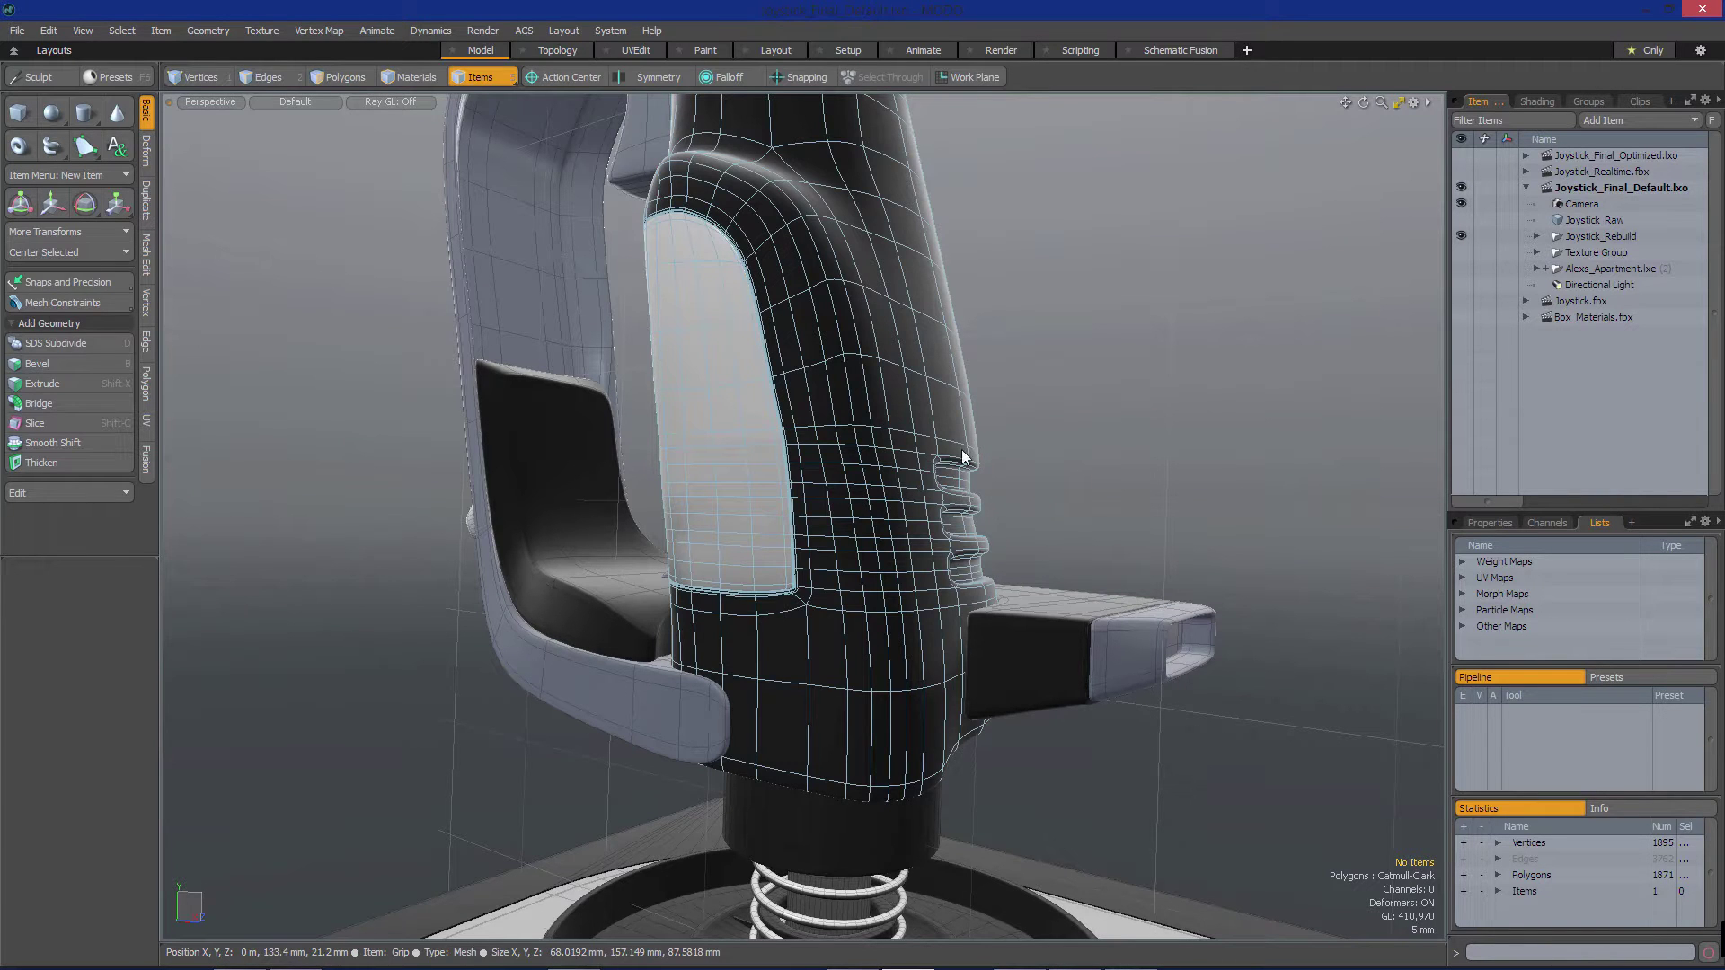
{"action": "left_click_drag", "start_coordinate": [983, 512], "coordinate": [733, 478], "text": "alt"}
{"action": "left_click_drag", "start_coordinate": [845, 490], "coordinate": [841, 409], "text": "alt"}
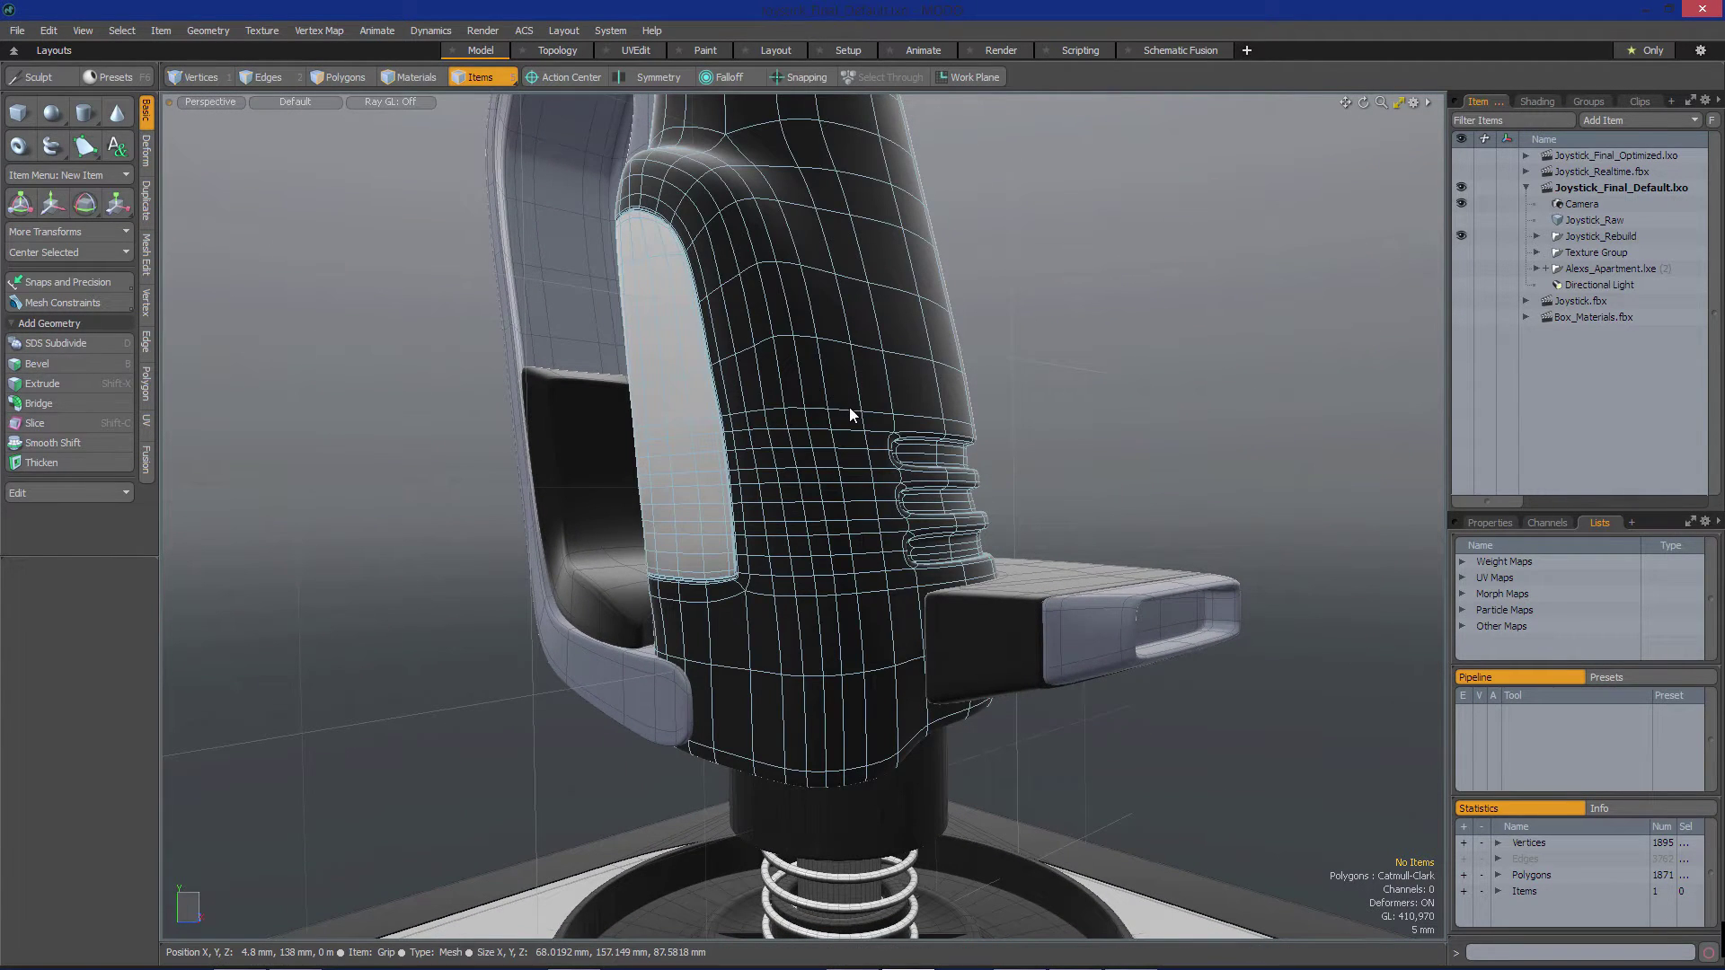
Select the vertical row of nine horizontal edges on the grip mesh, between the side panel and the grooves
{"action": "left_click", "coordinate": [854, 434]}
{"action": "key", "text": "2"}
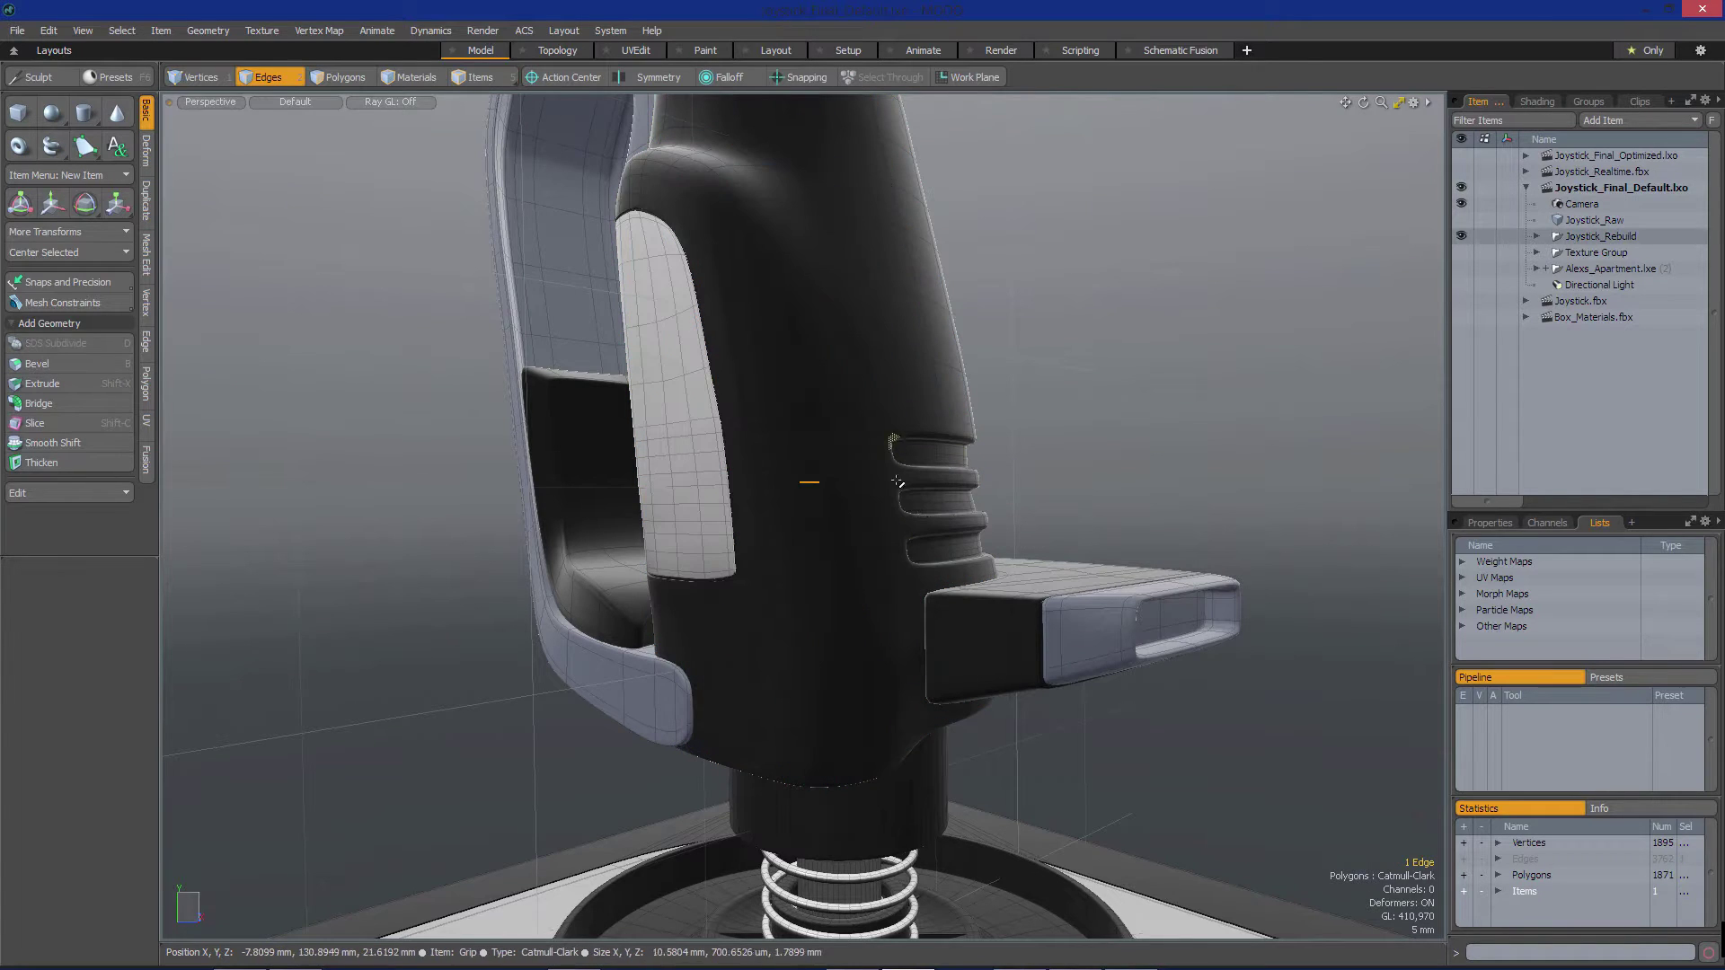
{"action": "key", "text": "1"}
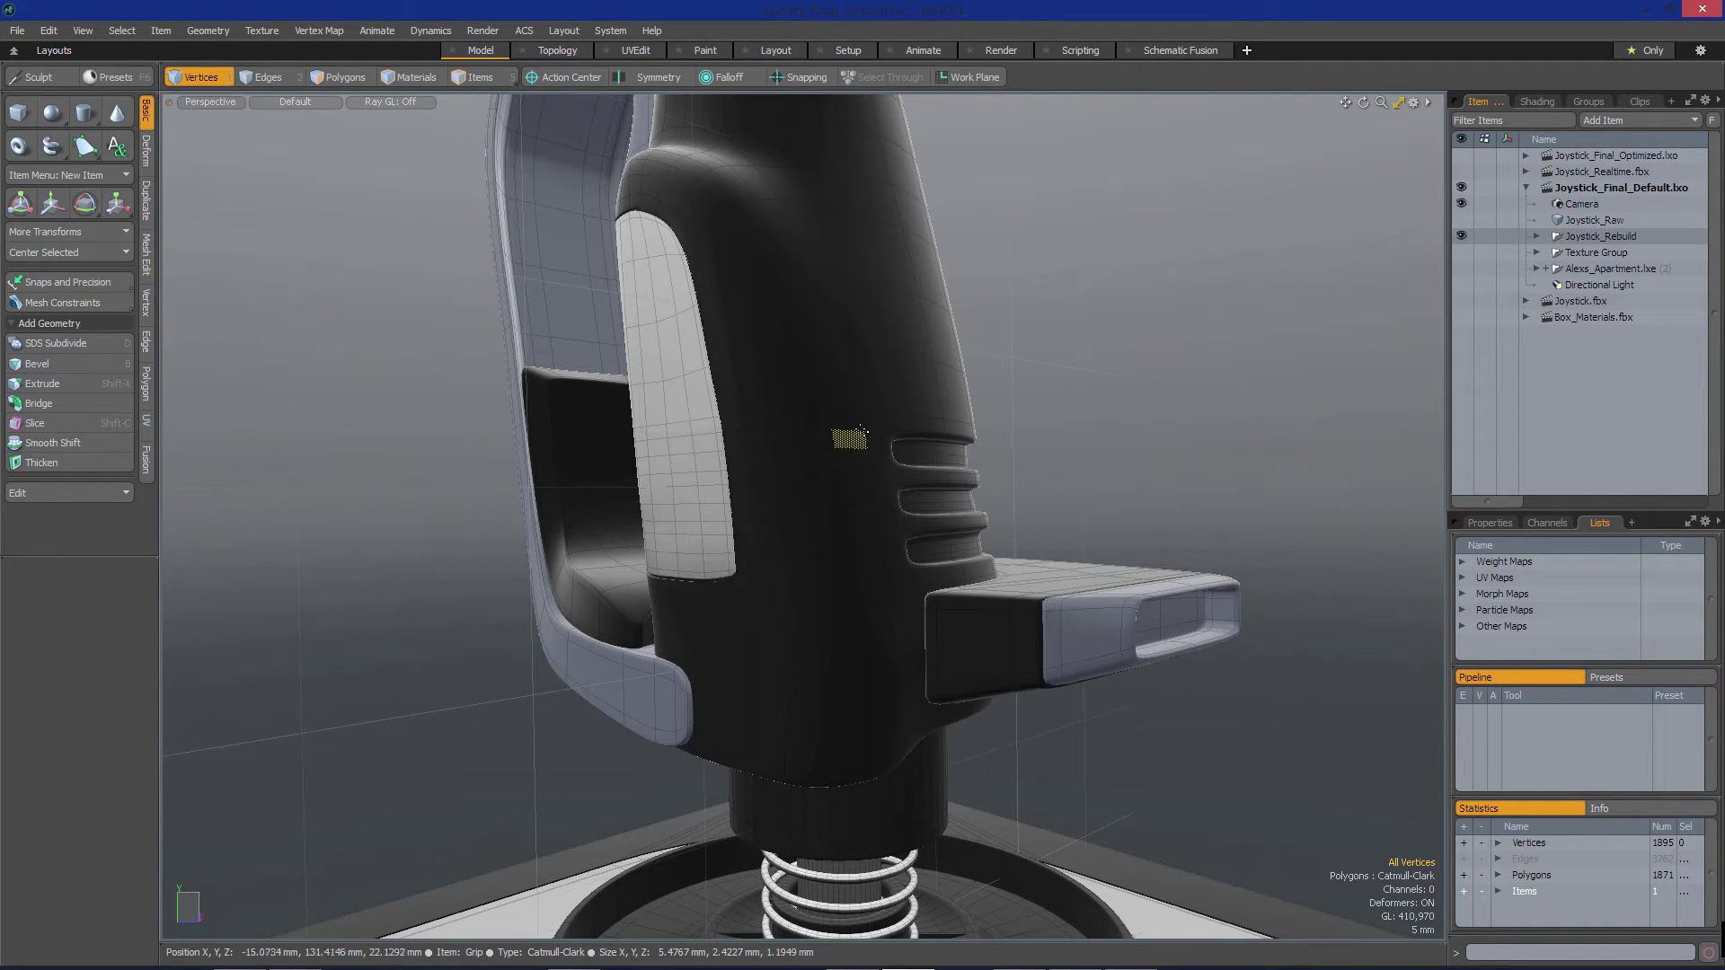
{"action": "key", "text": "2"}
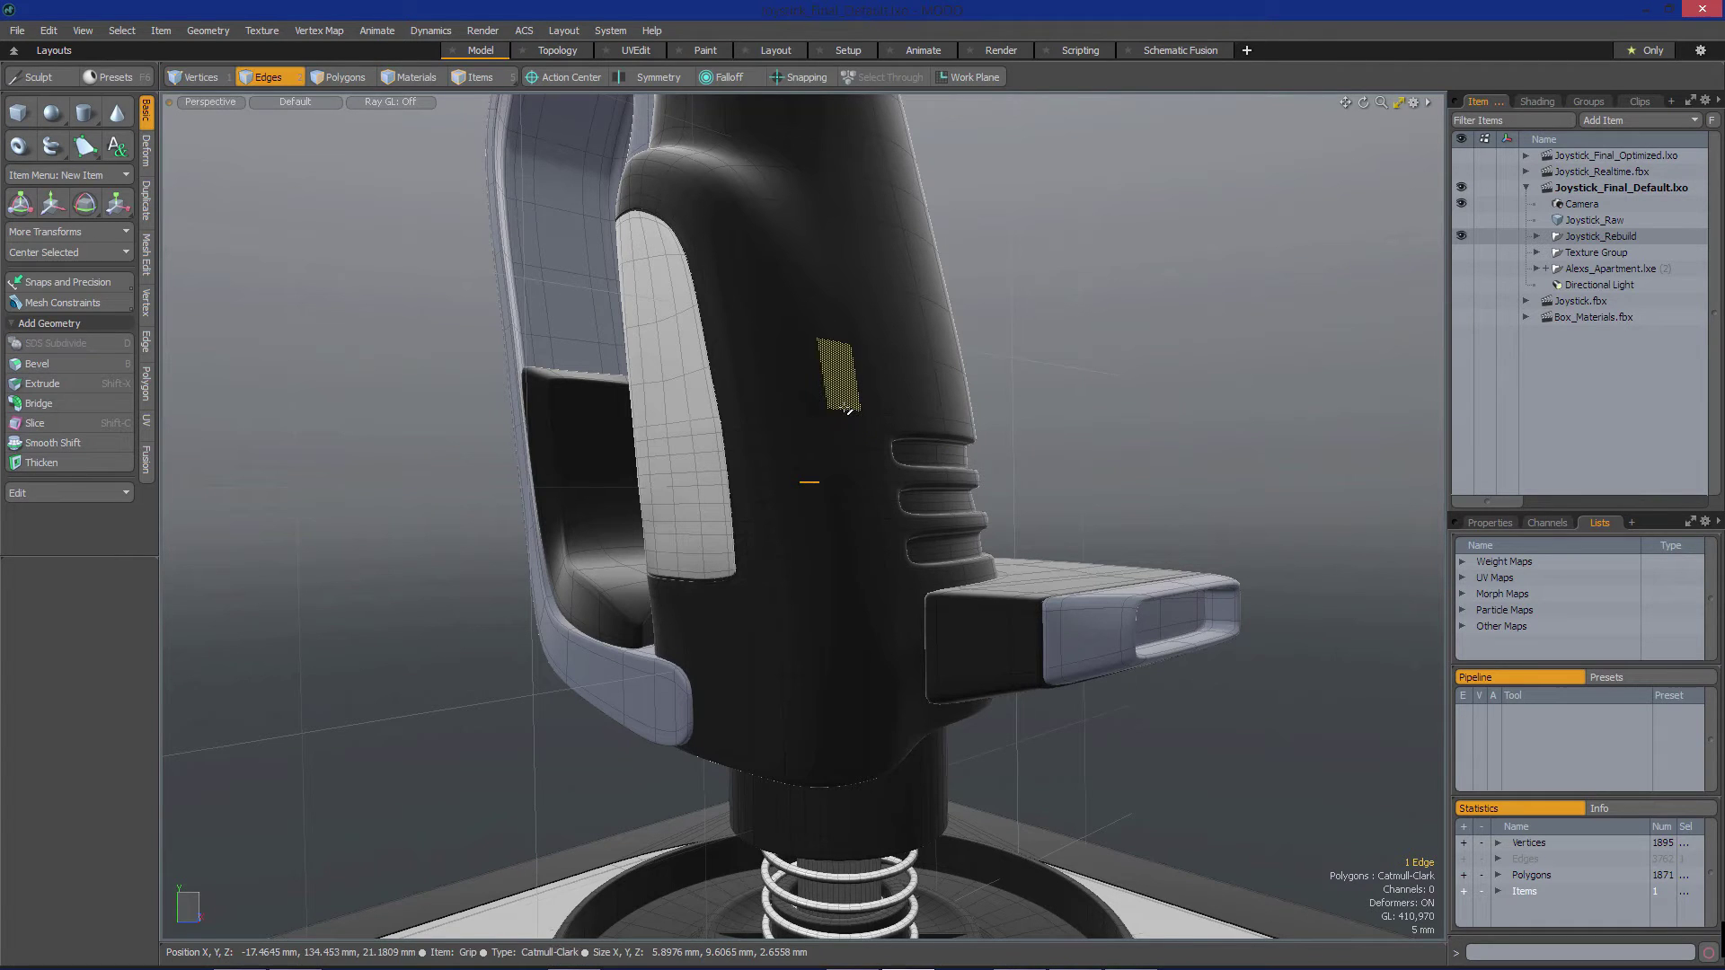
{"action": "key", "text": "5"}
{"action": "key", "text": "2"}
{"action": "key", "text": "3"}
{"action": "key", "text": "1"}
{"action": "key", "text": "2"}
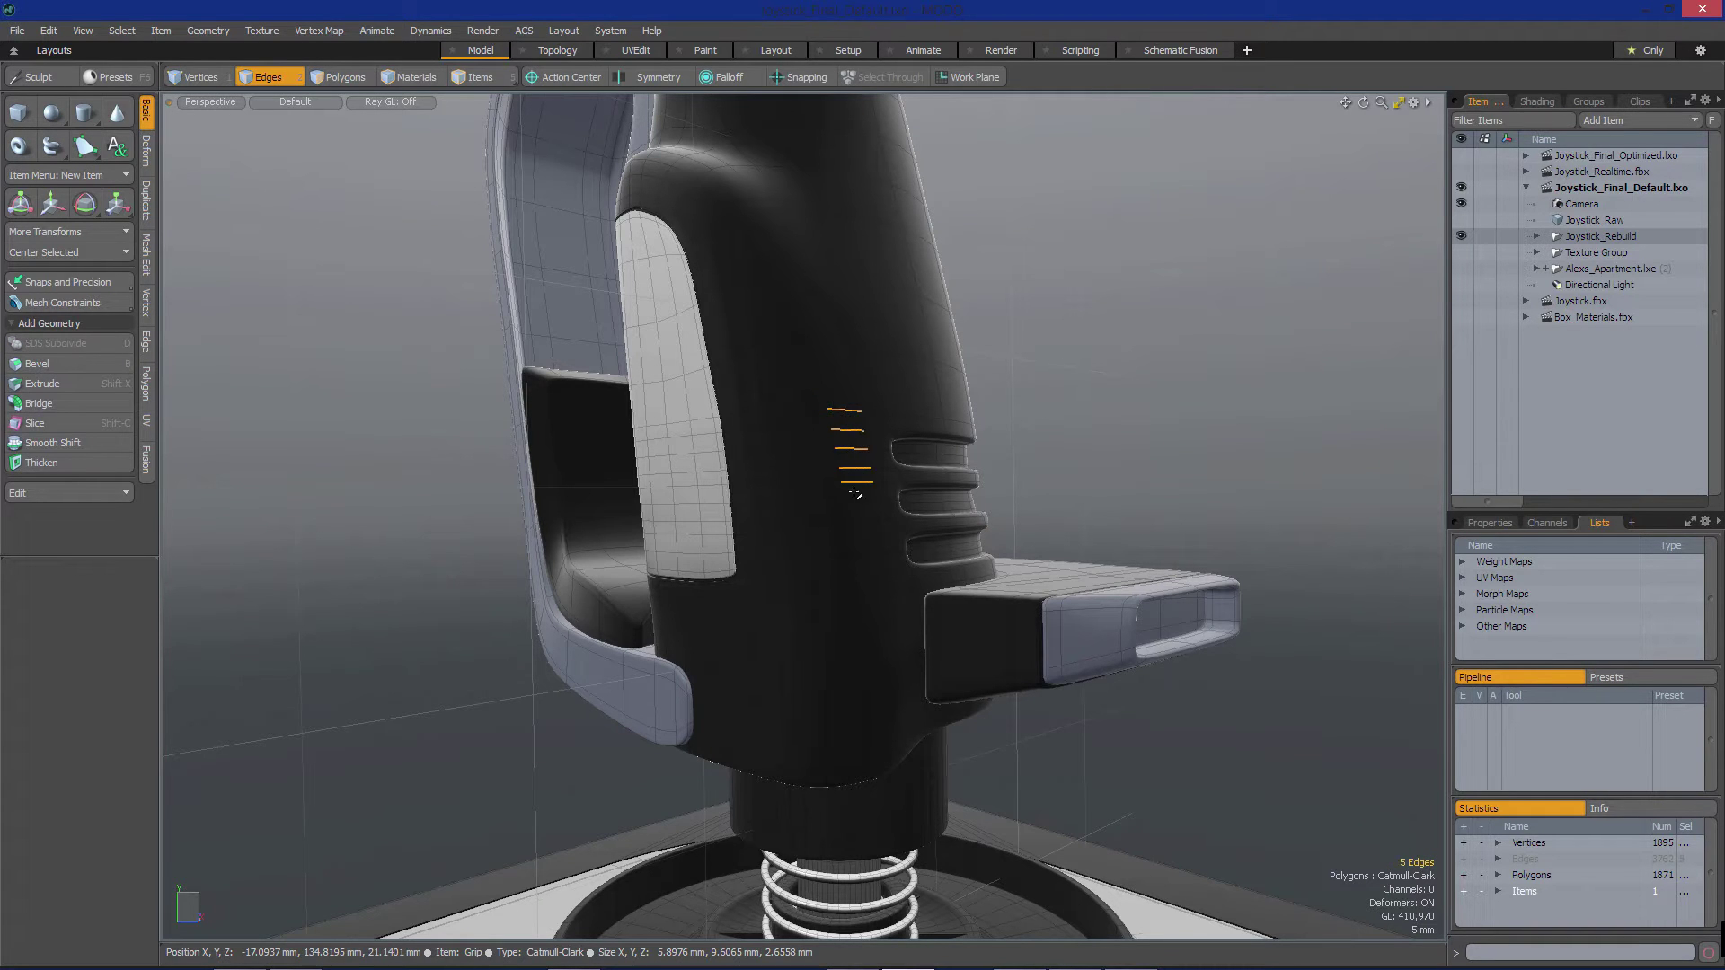
{"action": "left_click_drag", "start_coordinate": [812, 512], "coordinate": [635, 434], "text": "alt"}
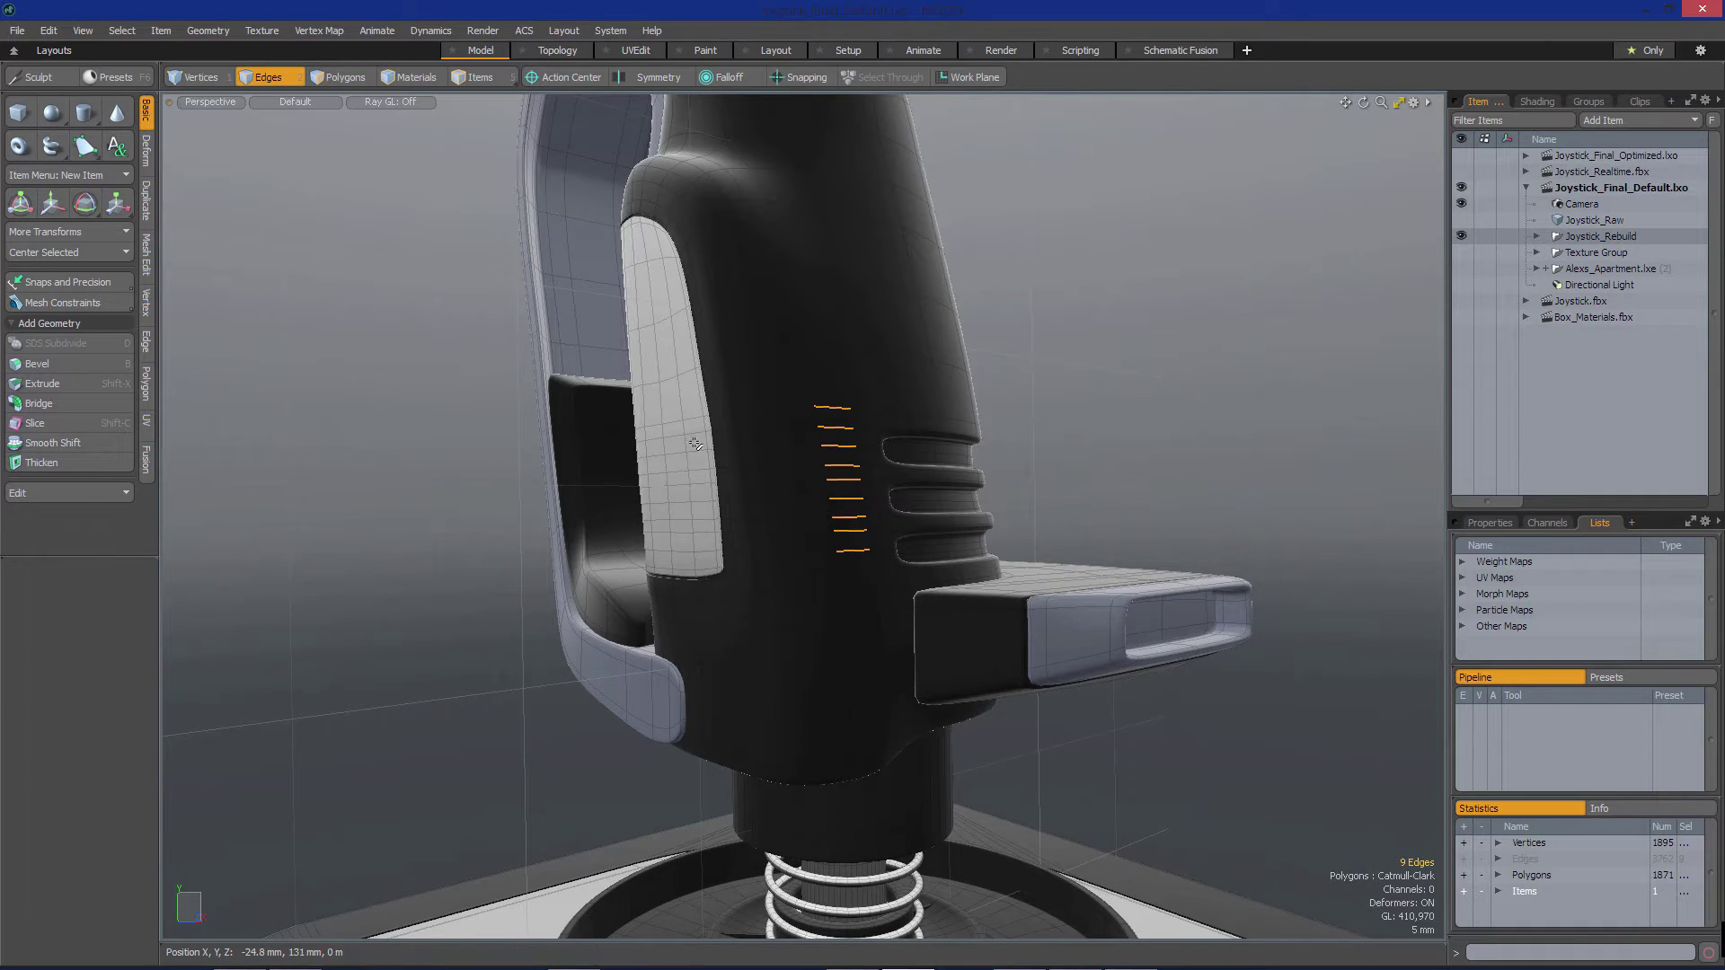
Extend the nine selected edges to full edge loops running around the grip and side panel
{"action": "left_click_drag", "start_coordinate": [809, 494], "coordinate": [863, 503], "text": "alt"}
{"action": "key", "text": "l"}
{"action": "left_click_drag", "start_coordinate": [710, 489], "coordinate": [870, 499], "text": "alt"}
{"action": "left_click_drag", "start_coordinate": [762, 462], "coordinate": [993, 449], "text": "alt"}
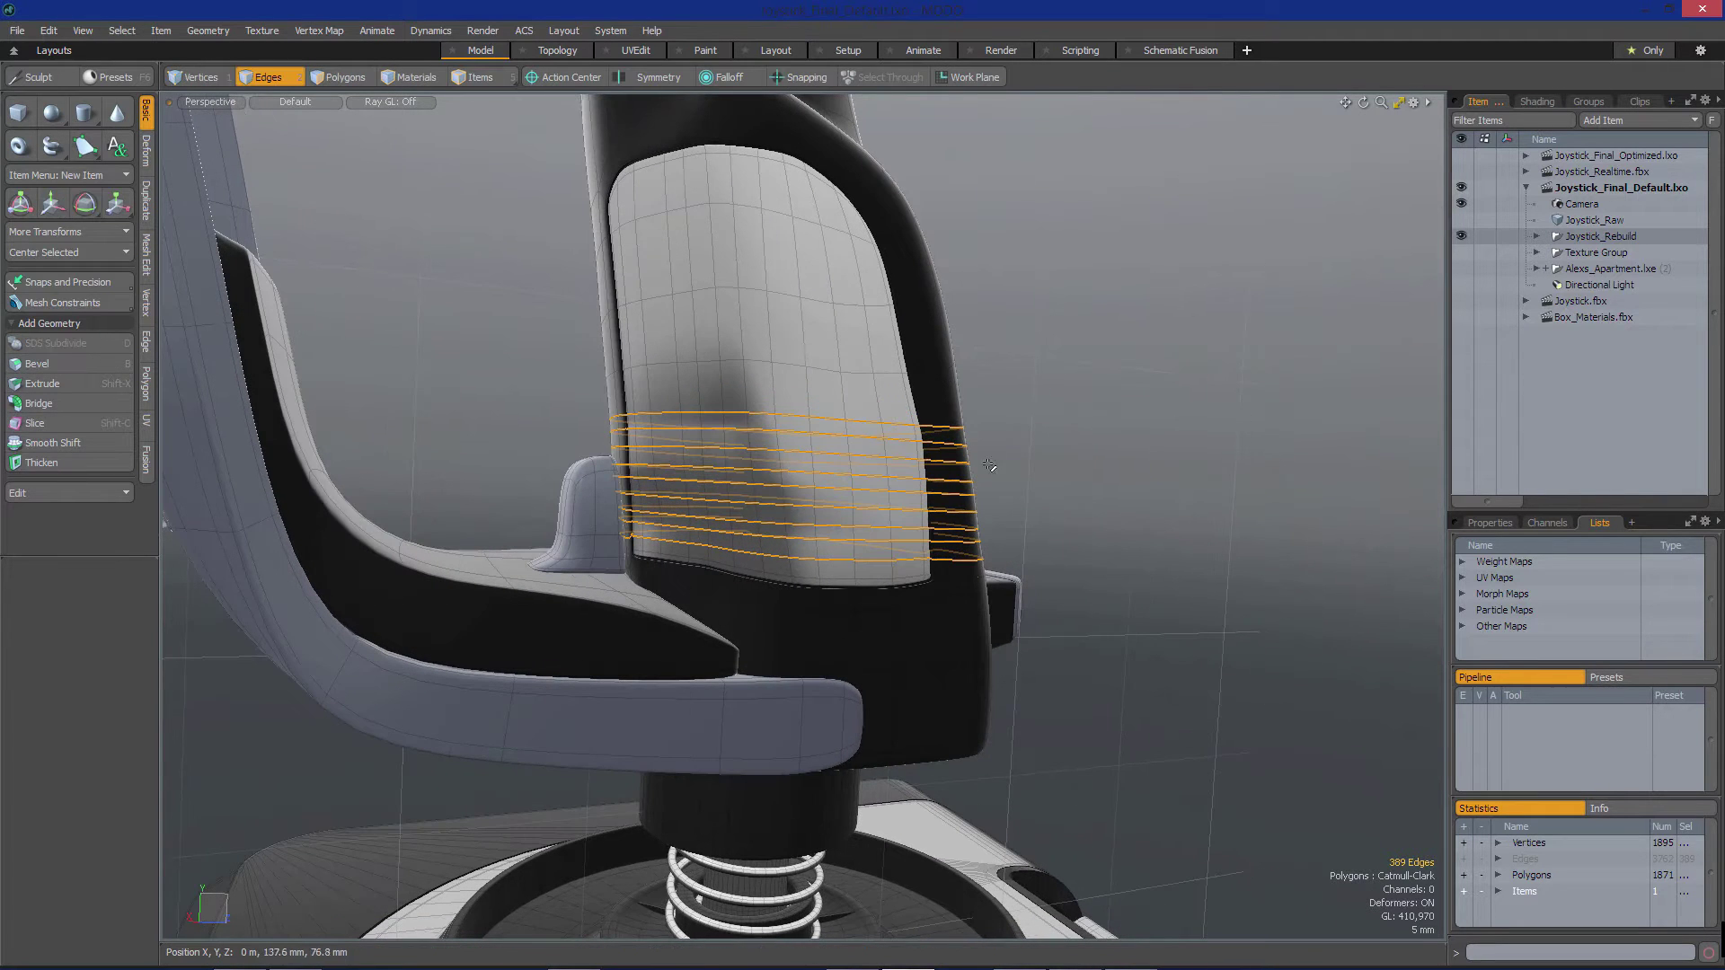
Try deleting the complete edge loops around the grip, check the grooves, and undo the deletion
{"action": "key", "text": "Delete"}
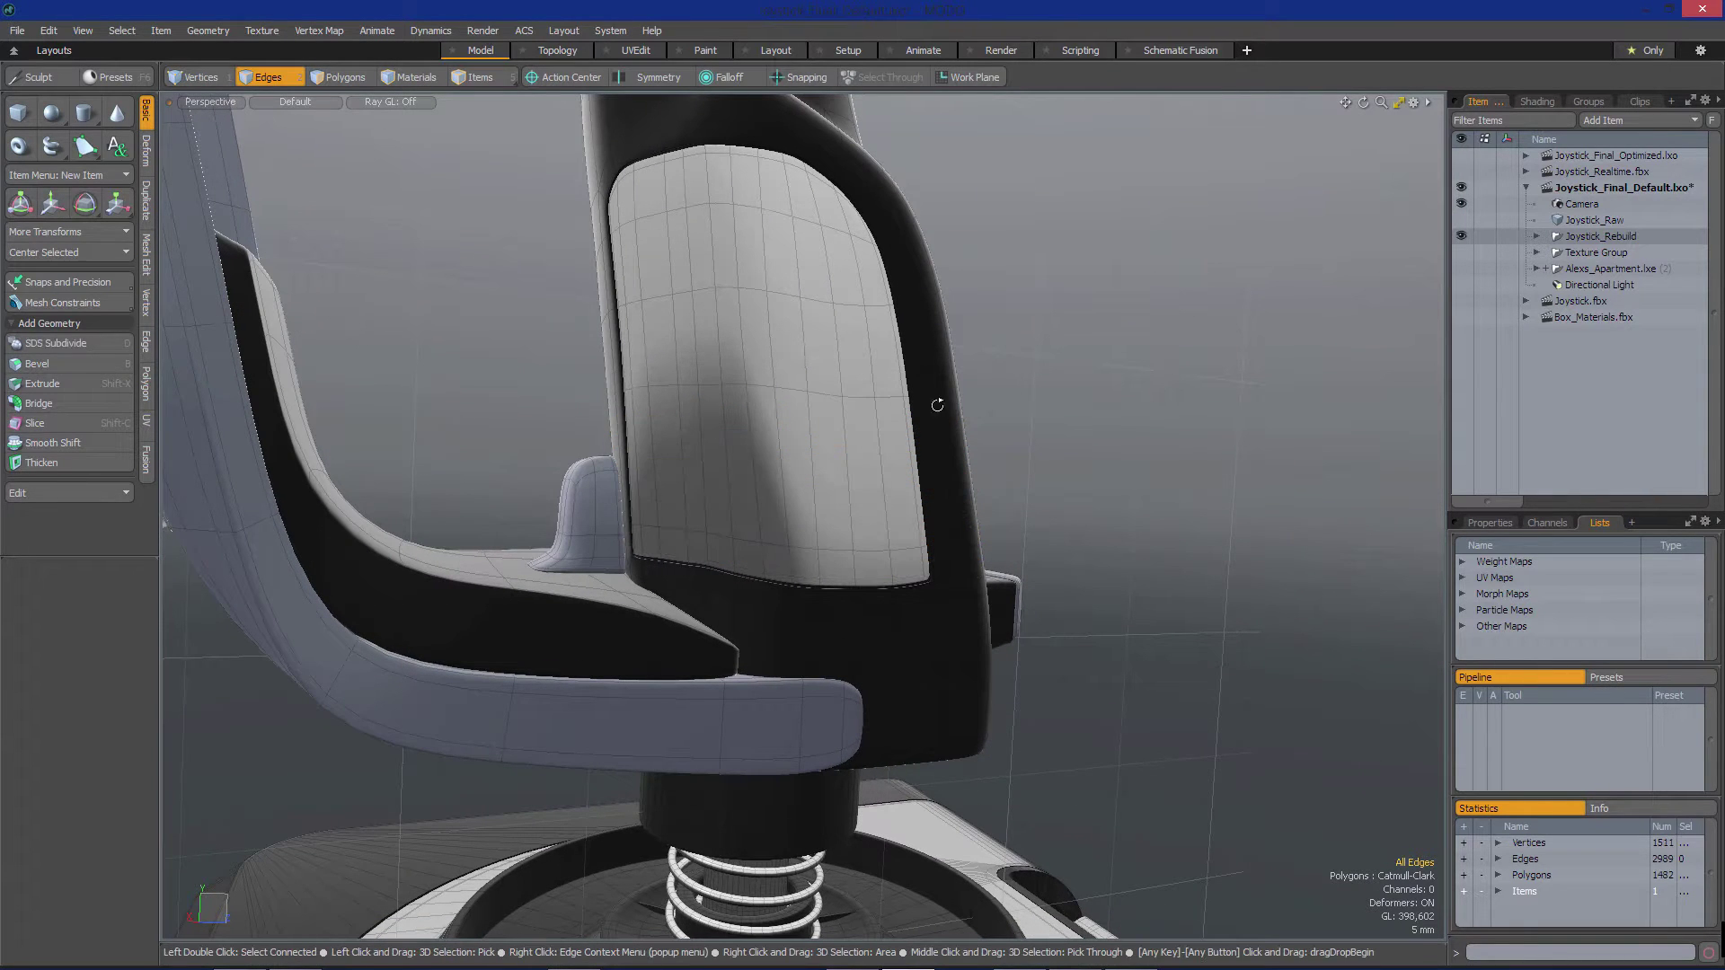
{"action": "left_click_drag", "start_coordinate": [713, 454], "coordinate": [979, 567], "text": "alt"}
{"action": "left_click_drag", "start_coordinate": [1086, 568], "coordinate": [742, 580], "text": "alt"}
{"action": "key", "text": "ctrl"}
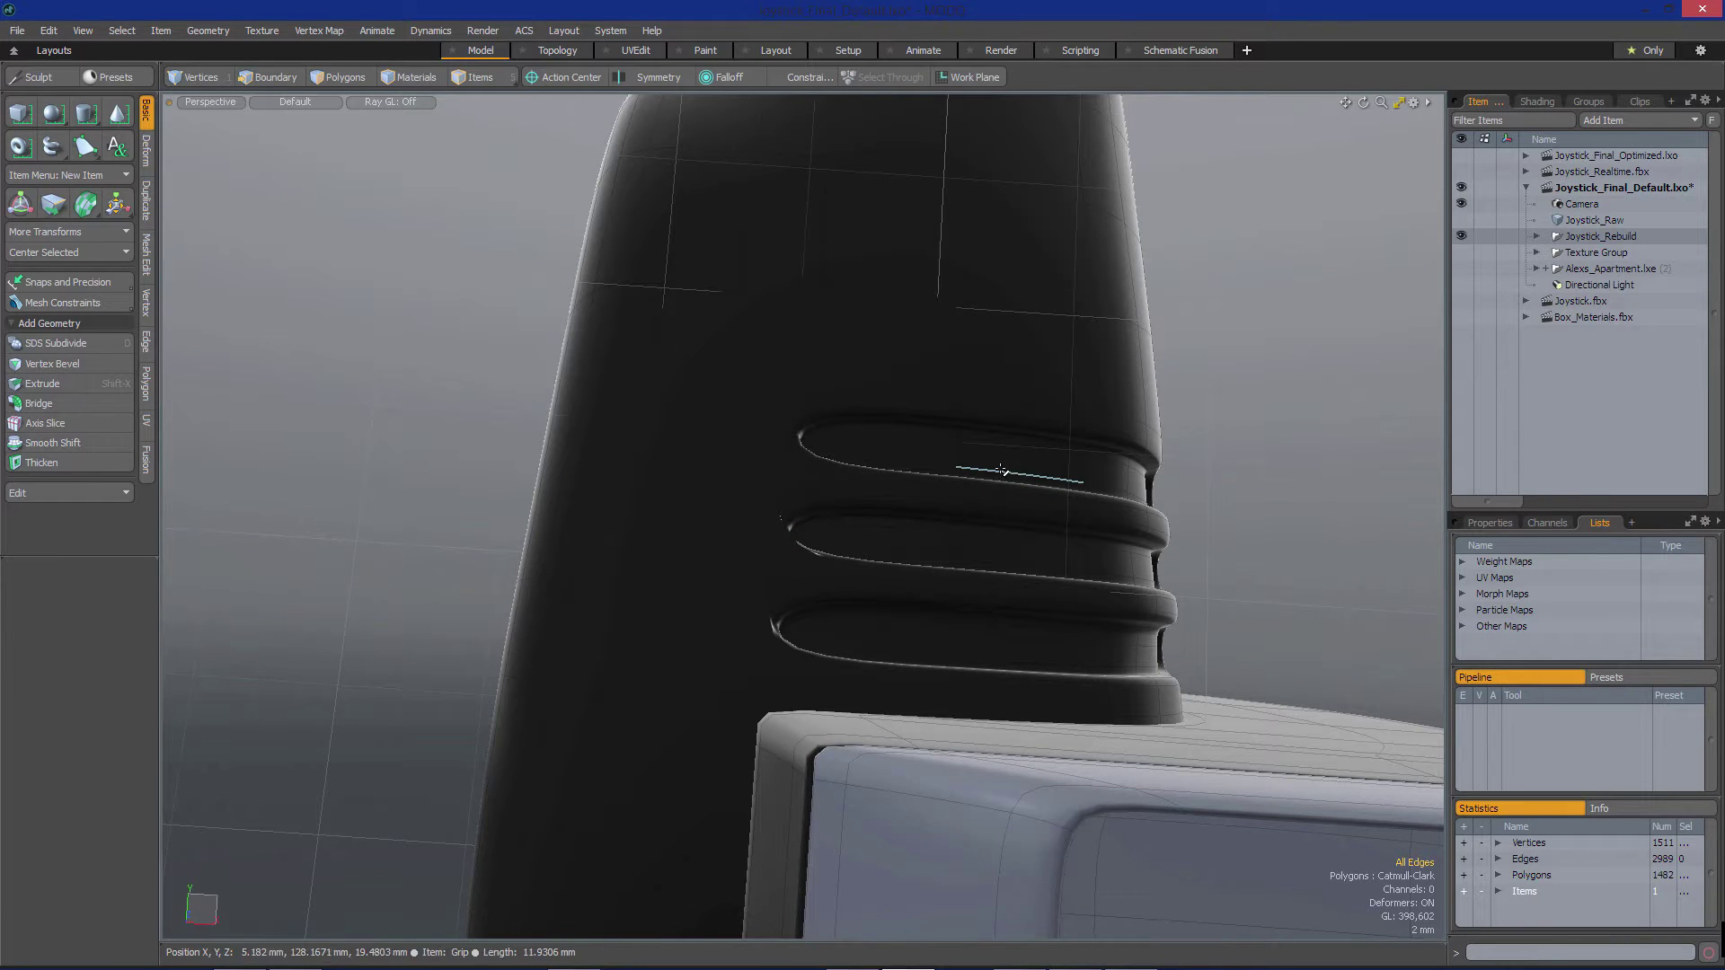
{"action": "key", "text": "ctrl+z"}
Deselect the edges running through and directly beside the grooves, and delete the remaining loop segments around the grip
{"action": "left_click_drag", "start_coordinate": [994, 470], "coordinate": [920, 480], "text": "alt"}
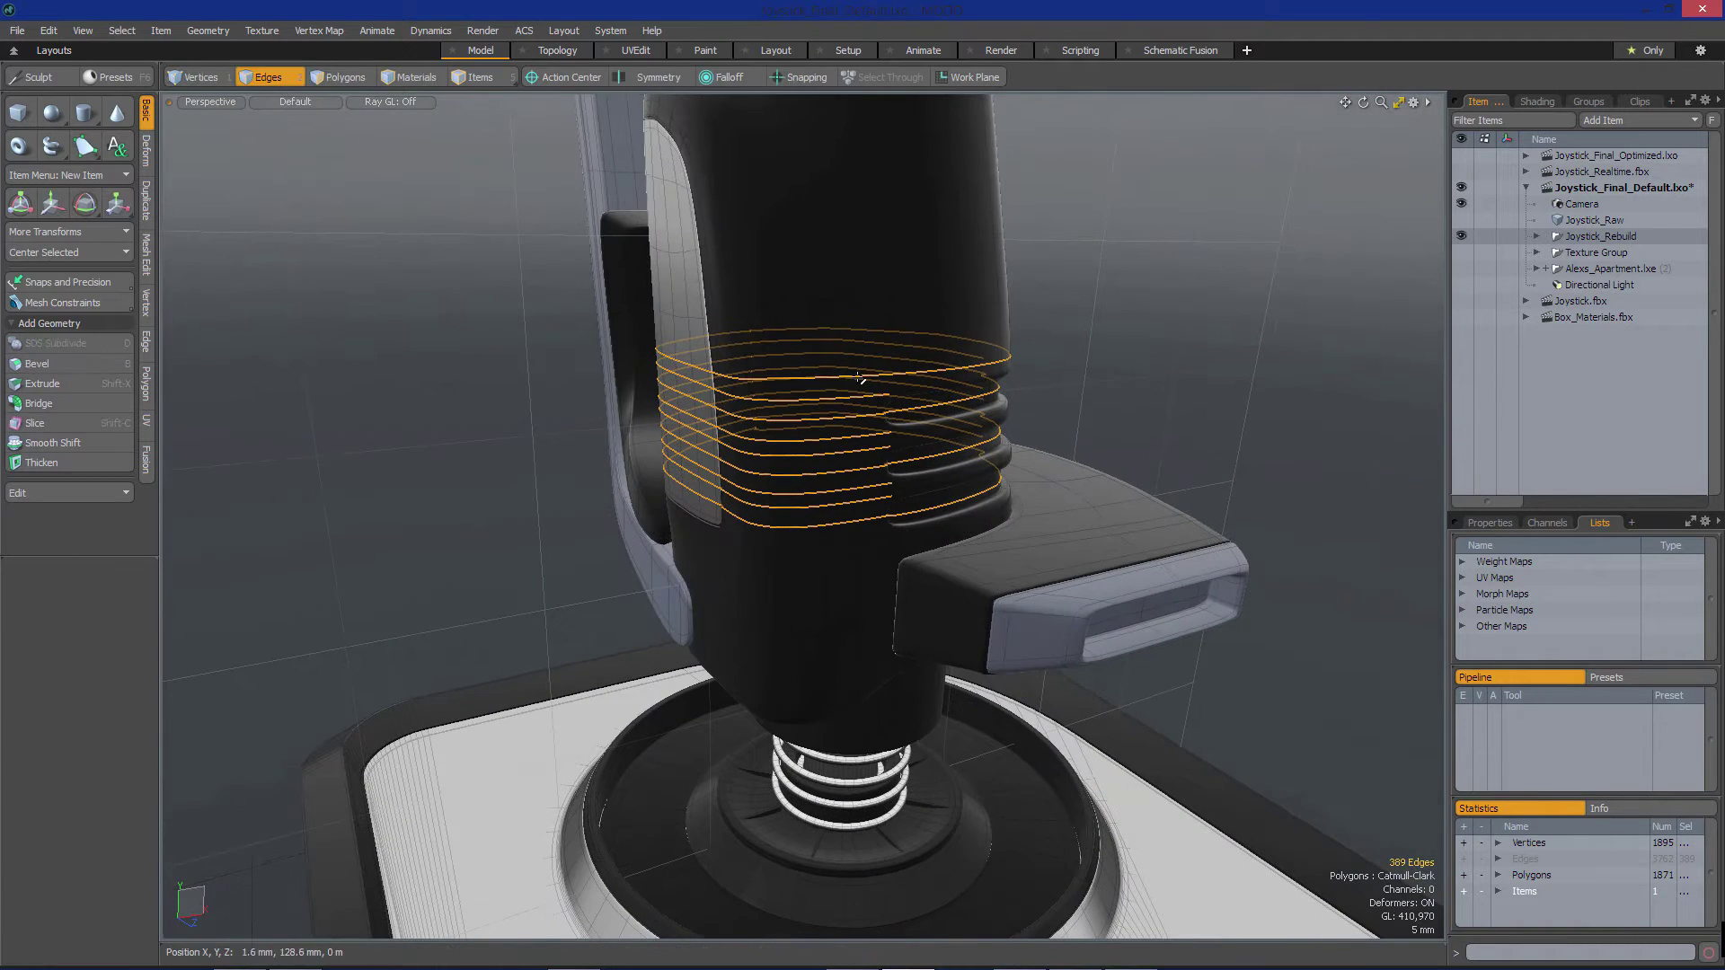
{"action": "key", "text": "ctrl"}
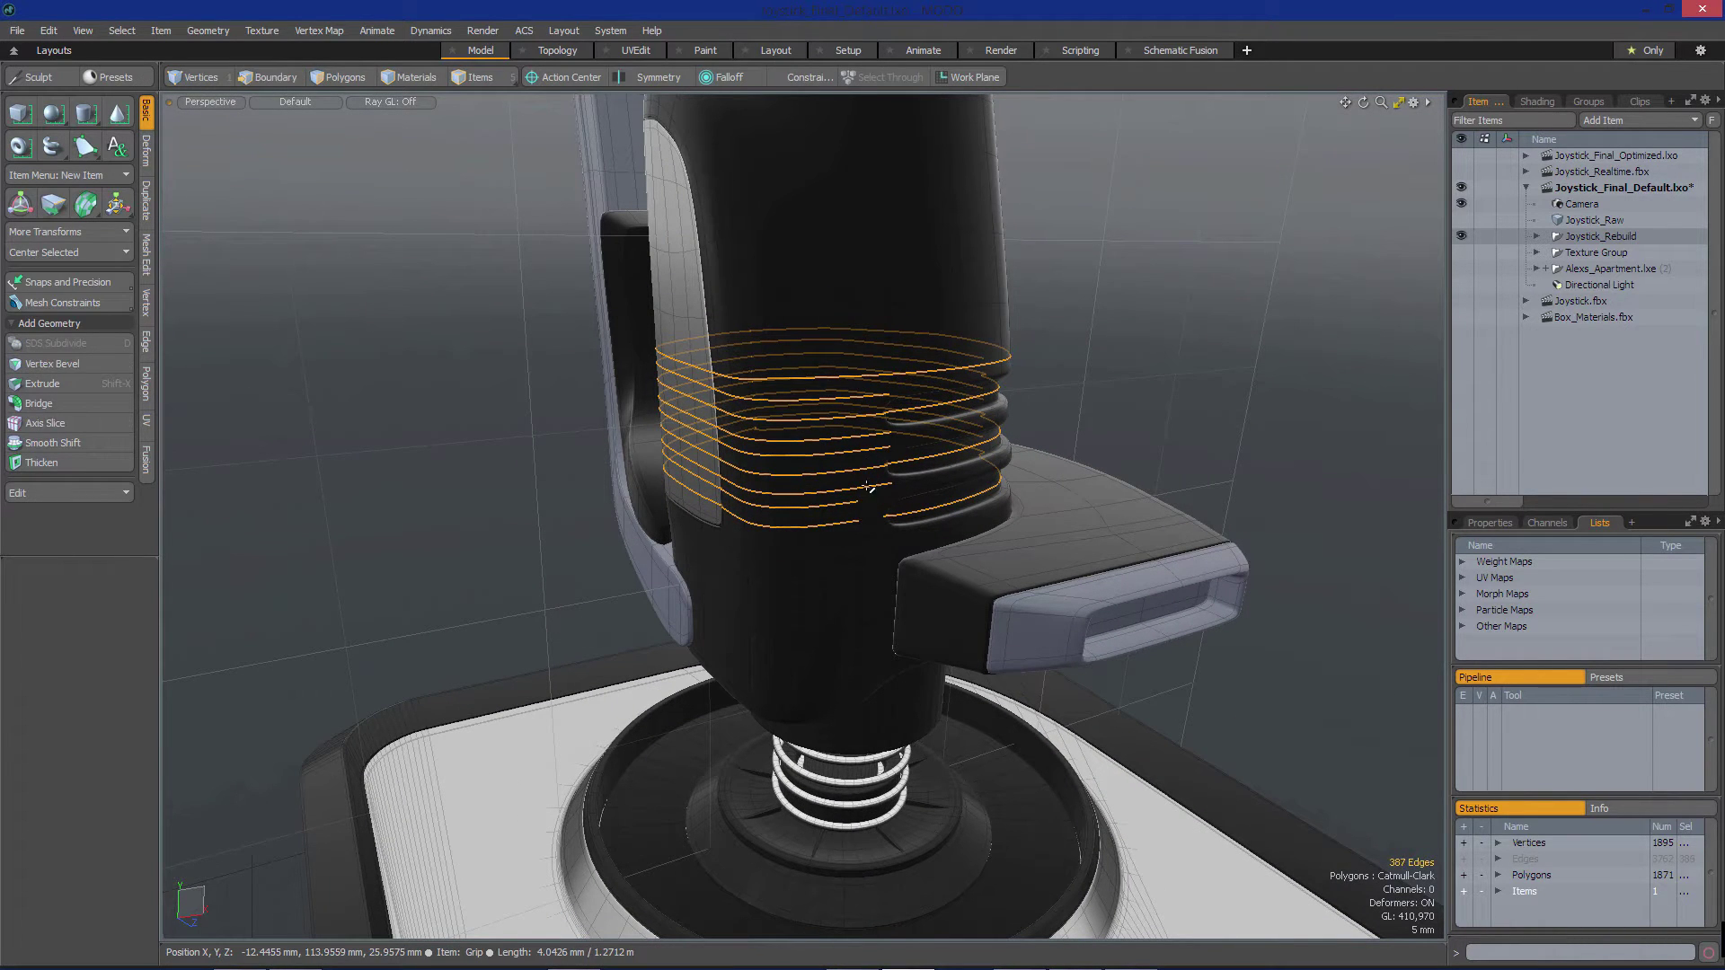
{"action": "left_click_drag", "start_coordinate": [871, 368], "coordinate": [739, 554], "text": "alt"}
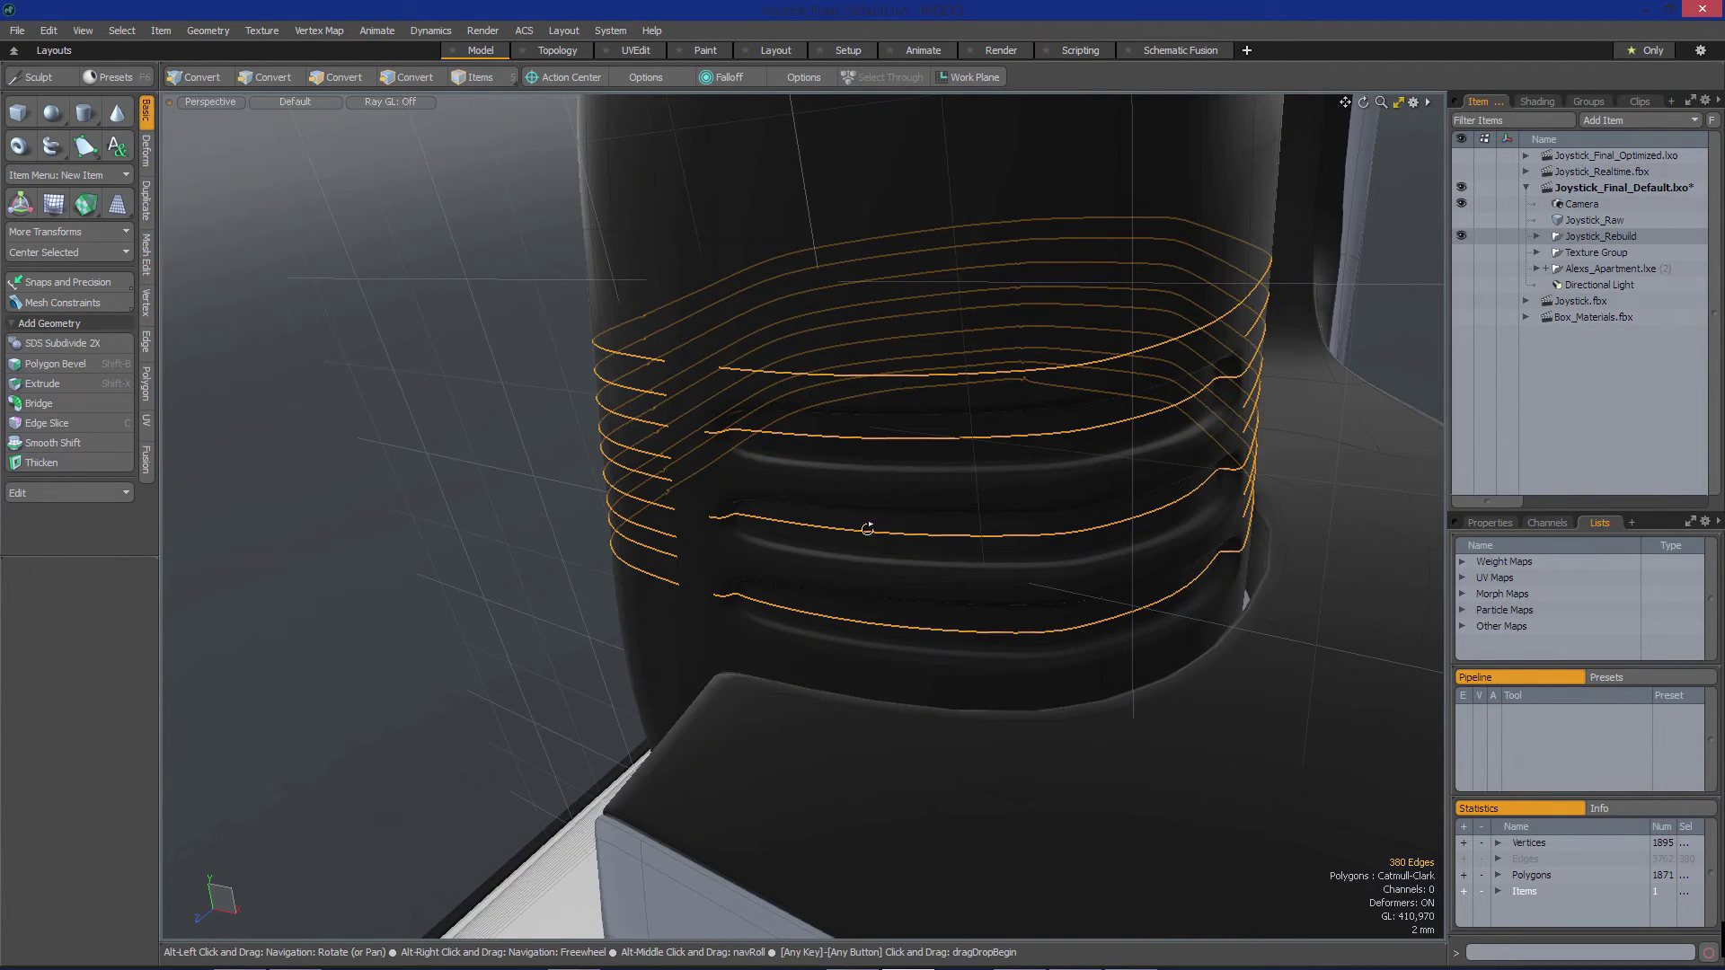
{"action": "left_click_drag", "start_coordinate": [624, 479], "coordinate": [1001, 710], "text": "alt"}
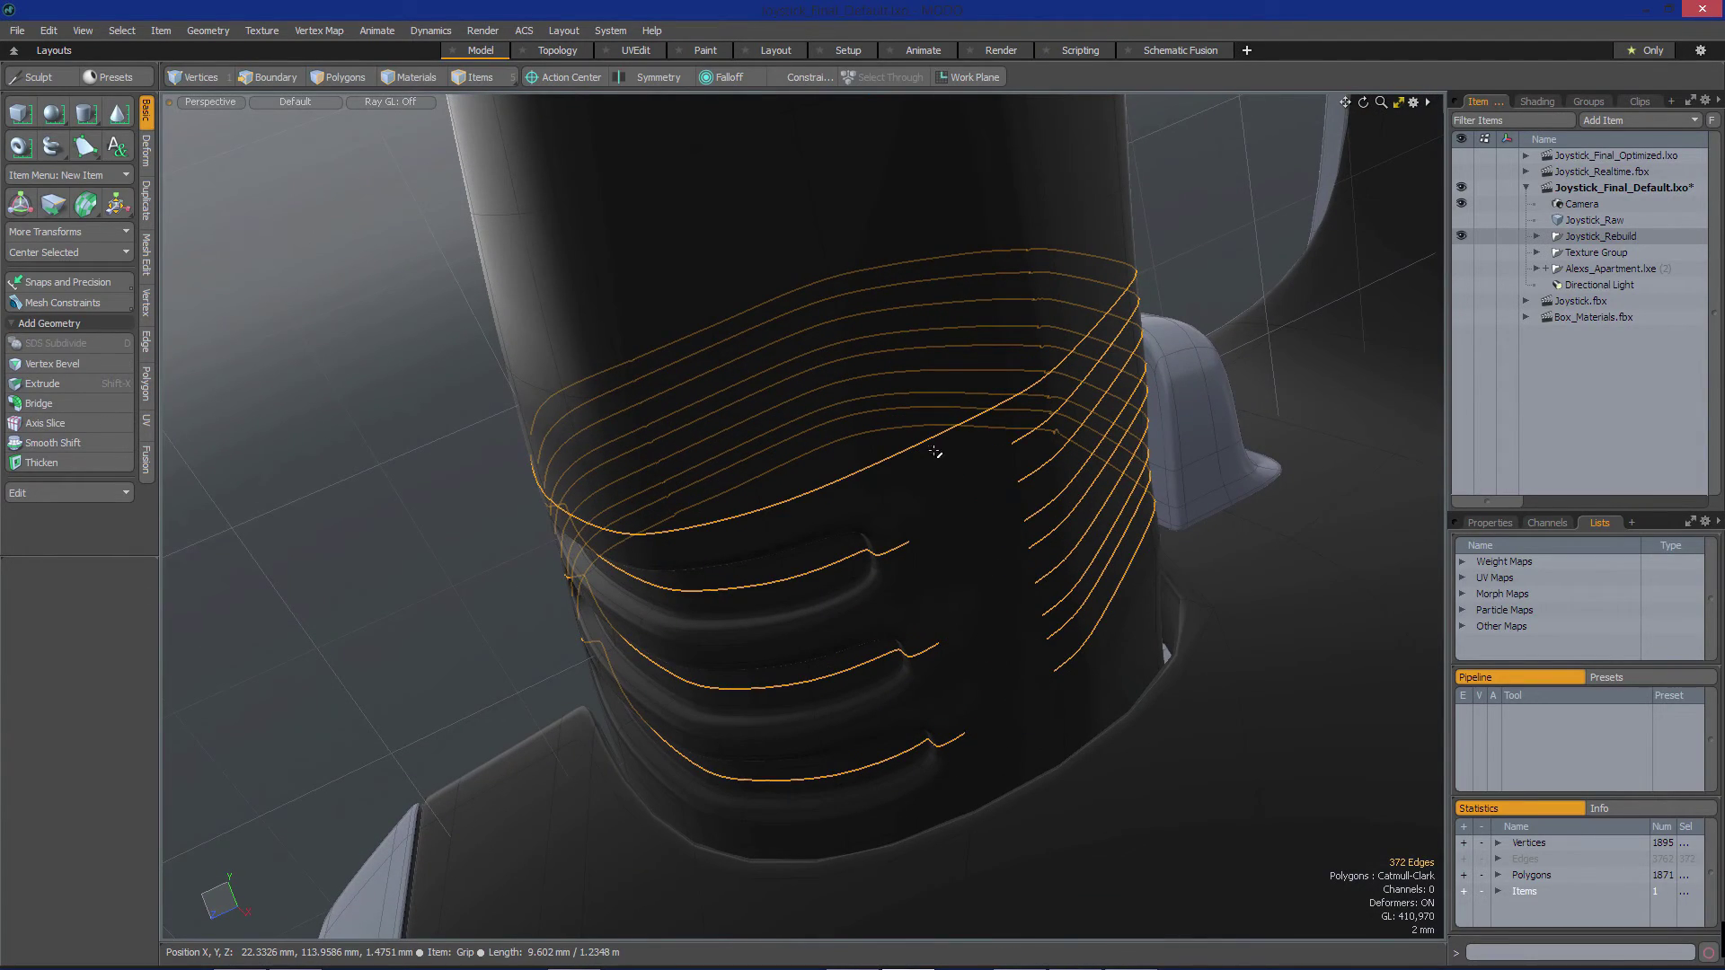
{"action": "left_click", "coordinate": [932, 445], "text": "ctrl"}
{"action": "left_click_drag", "start_coordinate": [862, 504], "coordinate": [1123, 579], "text": "alt"}
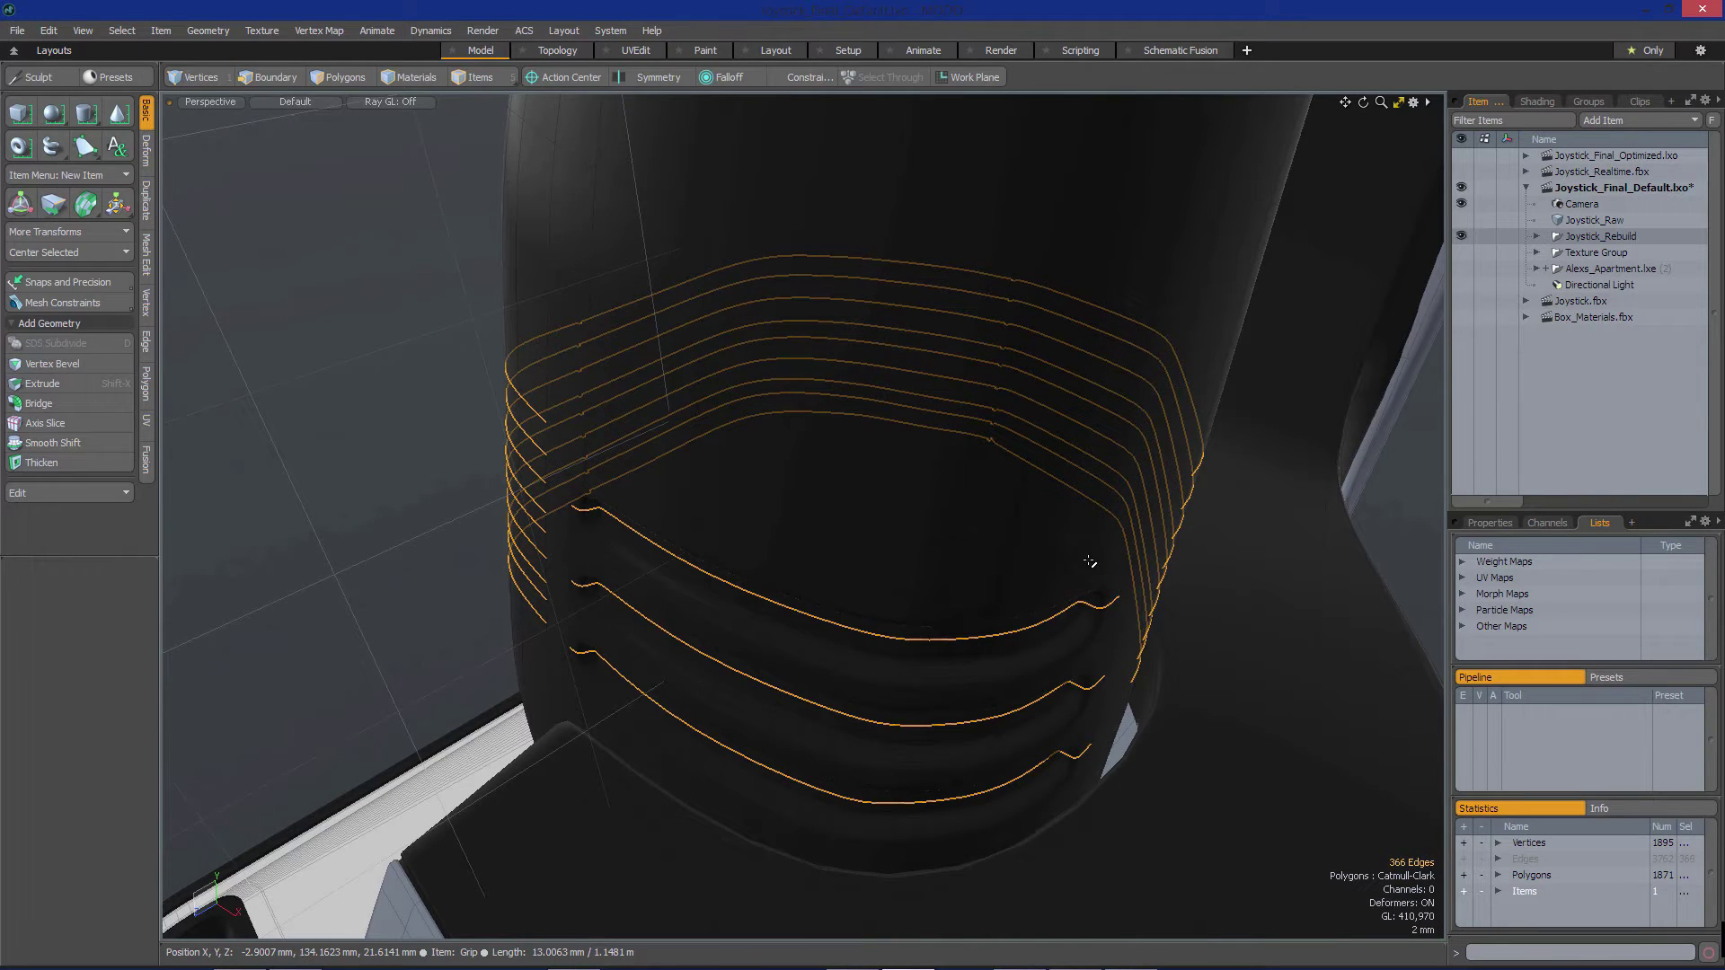
{"action": "left_click_drag", "start_coordinate": [1005, 601], "coordinate": [771, 562], "text": "alt"}
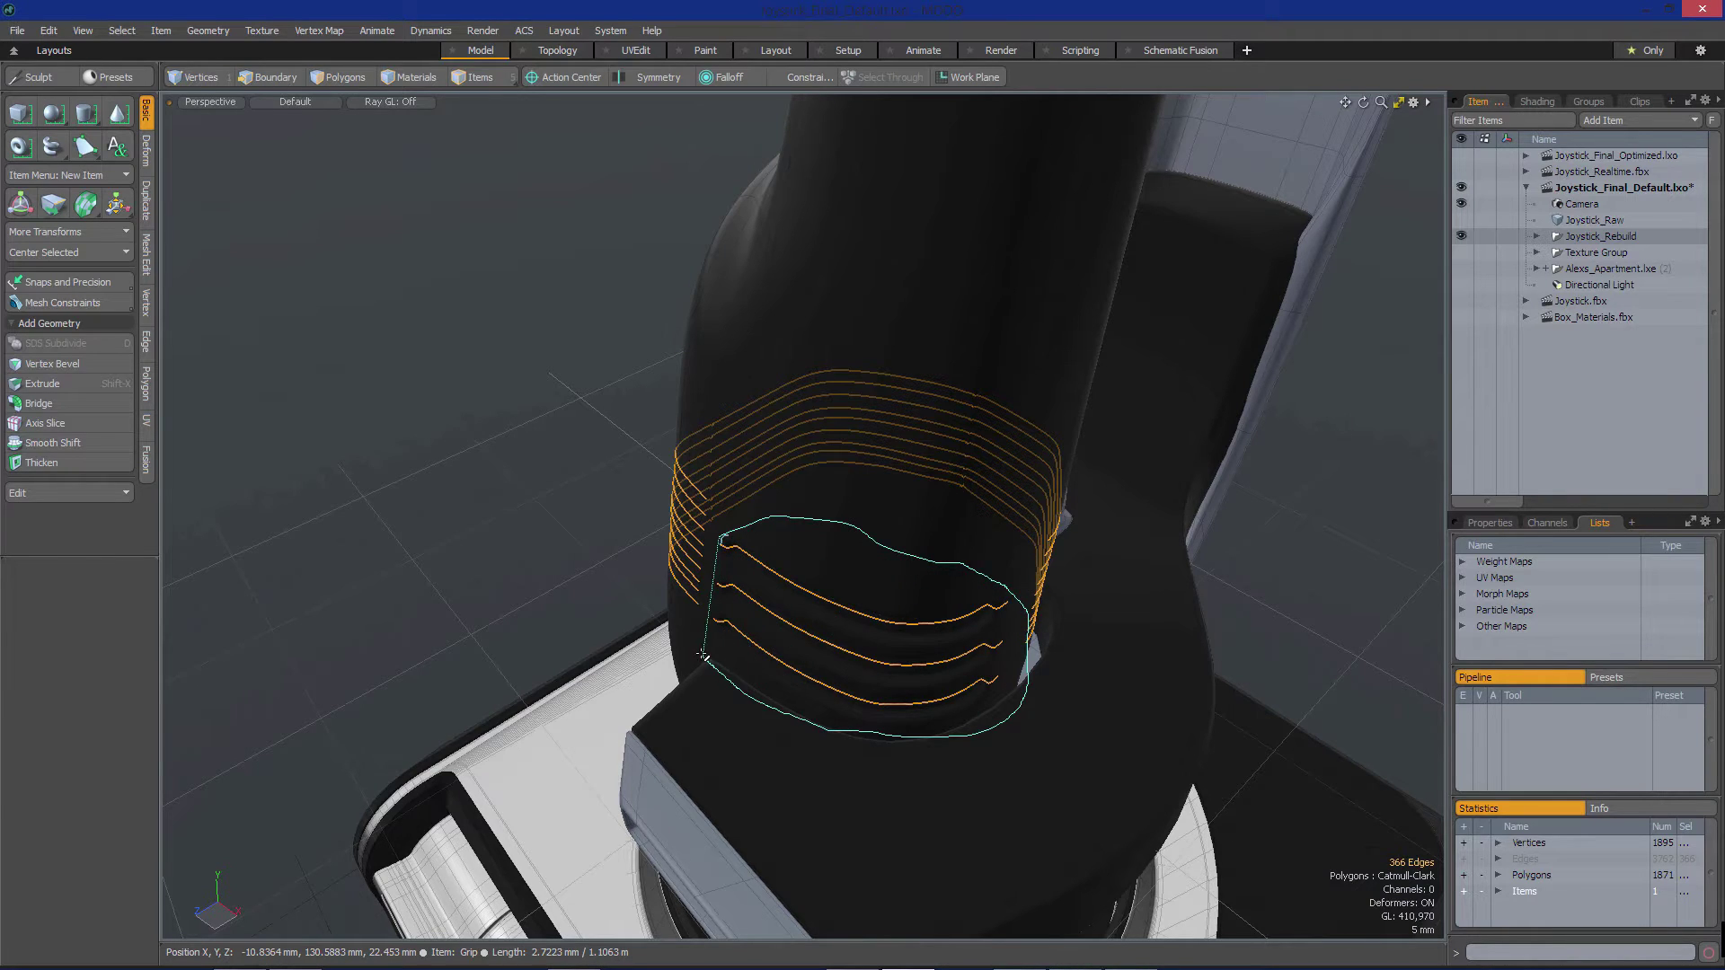
{"action": "right_click_drag", "start_coordinate": [704, 655], "coordinate": [705, 651], "text": "ctrl"}
{"action": "mouse_move", "coordinate": [990, 644]}
{"action": "left_mouse_down", "text": "alt"}
{"action": "mouse_move", "coordinate": [731, 501]}
{"action": "mouse_move", "coordinate": [655, 624]}
{"action": "mouse_move", "coordinate": [935, 556]}
{"action": "mouse_move", "coordinate": [1093, 566]}
{"action": "mouse_move", "coordinate": [623, 551]}
{"action": "mouse_move", "coordinate": [981, 540]}
{"action": "mouse_move", "coordinate": [596, 531]}
{"action": "mouse_move", "coordinate": [778, 595]}
{"action": "mouse_move", "coordinate": [1177, 609]}
{"action": "mouse_move", "coordinate": [889, 604]}
{"action": "mouse_move", "coordinate": [986, 575]}
{"action": "left_mouse_up", "text": "alt"}
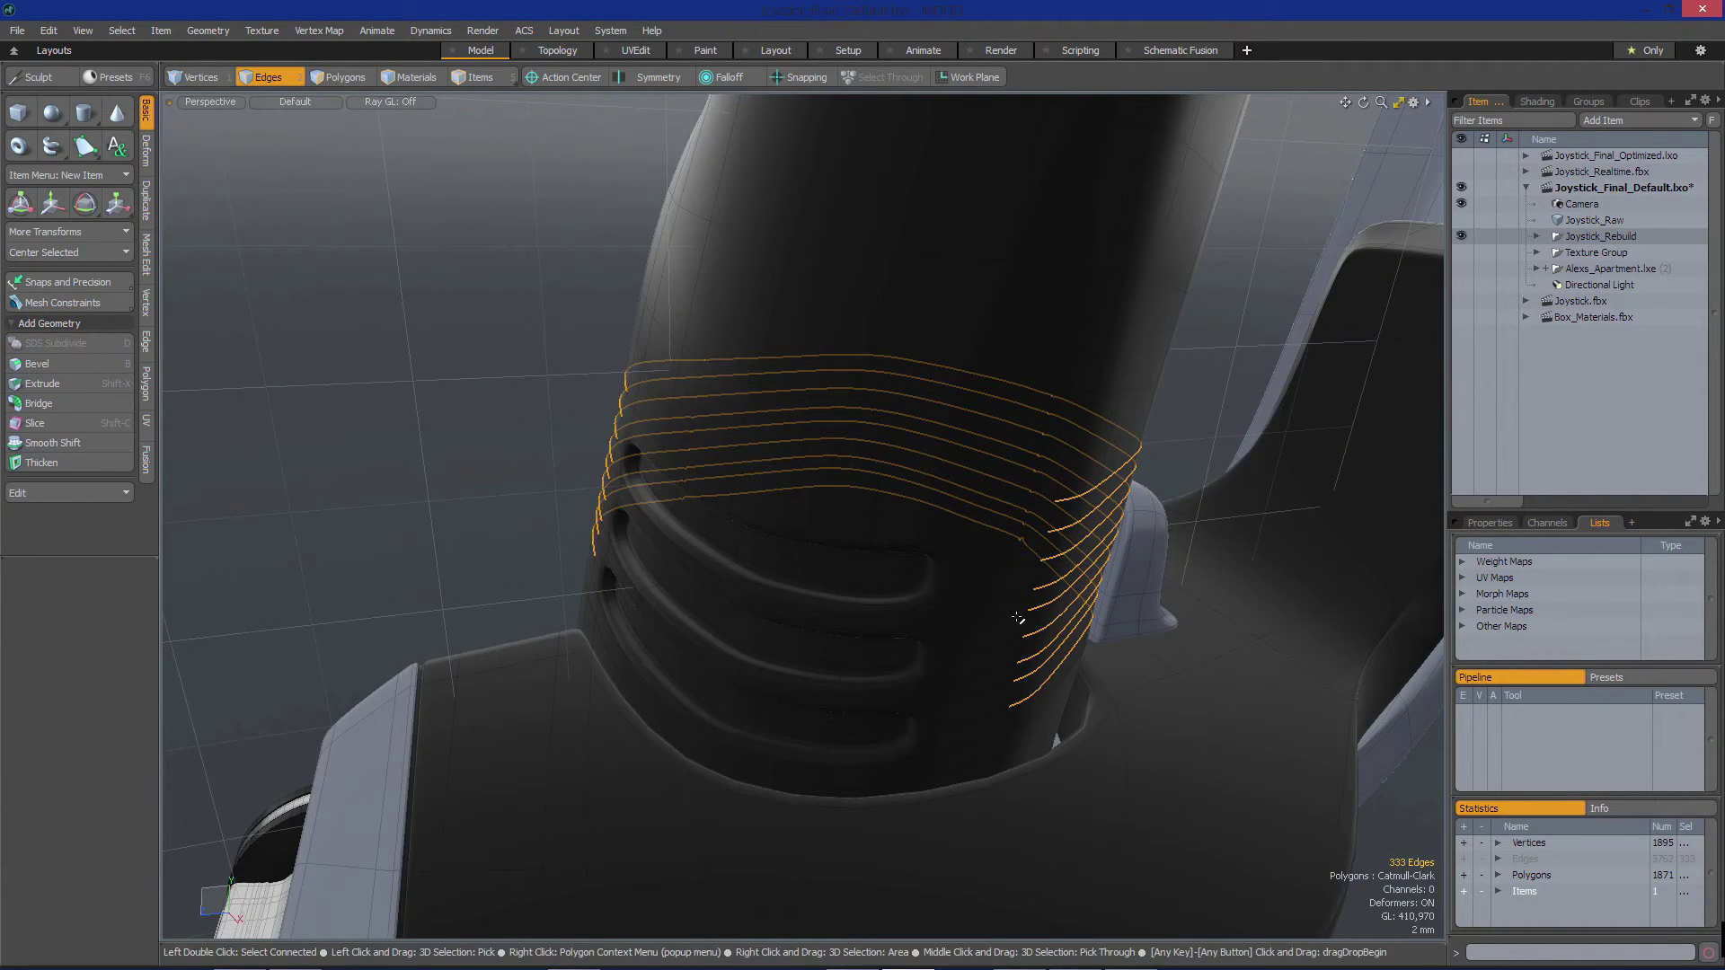
{"action": "left_click_drag", "start_coordinate": [800, 624], "coordinate": [790, 512], "text": "alt"}
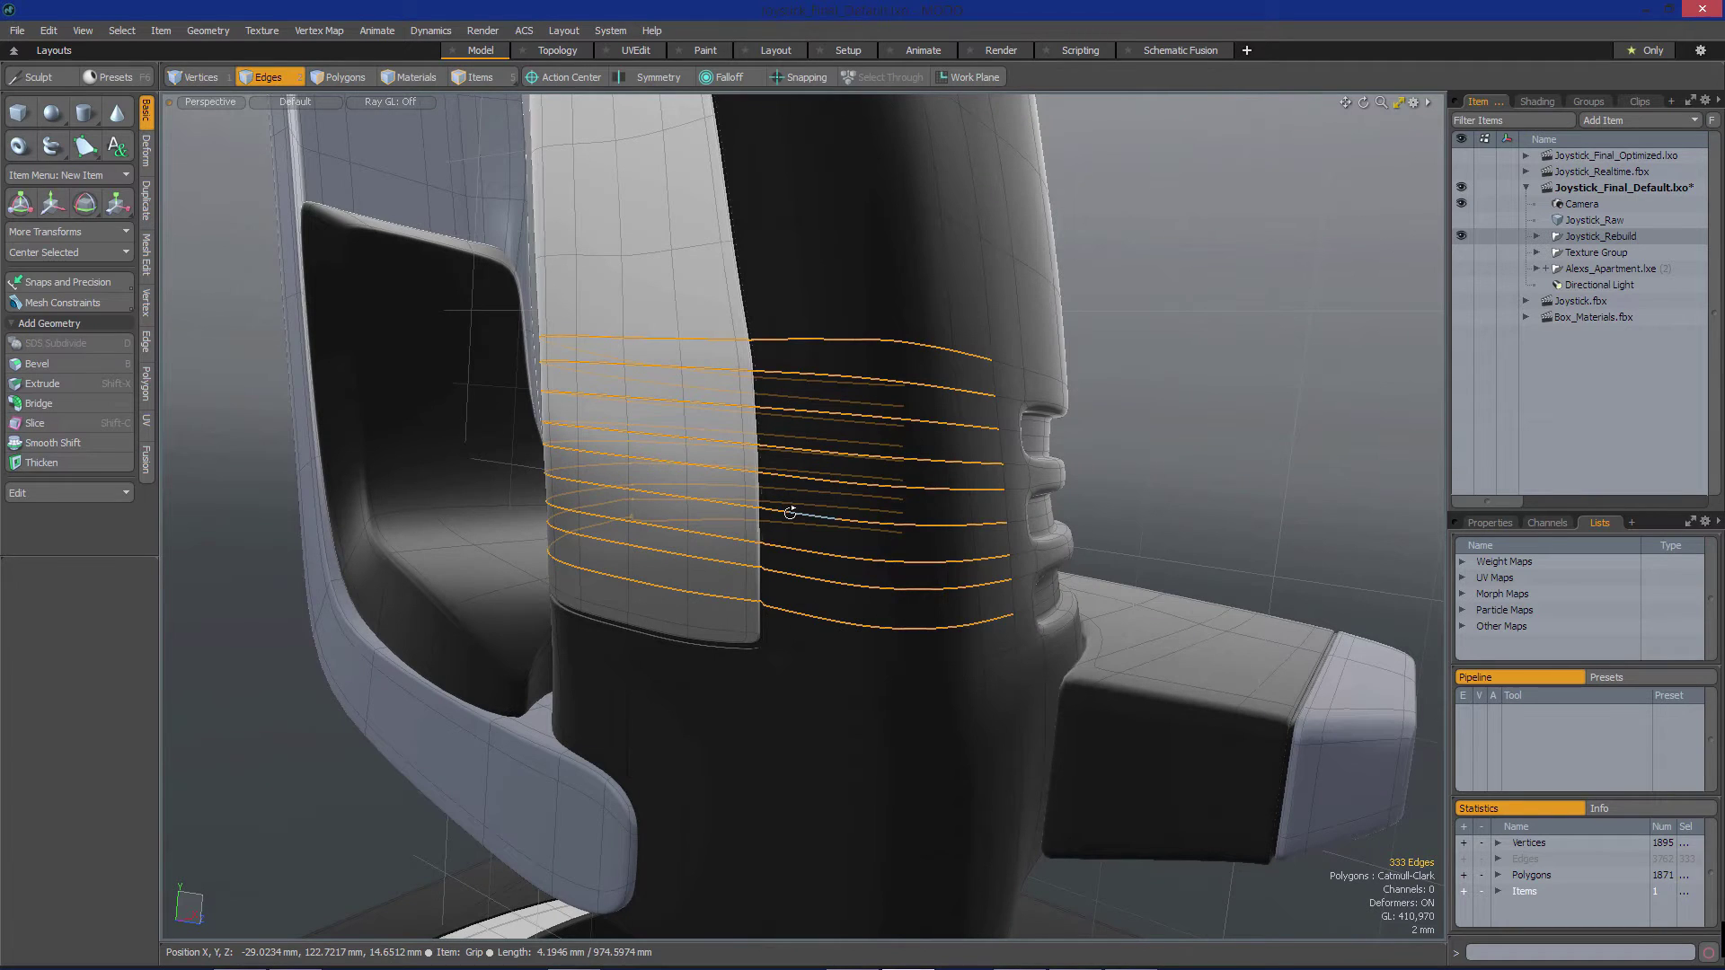
{"action": "key", "text": "Delete"}
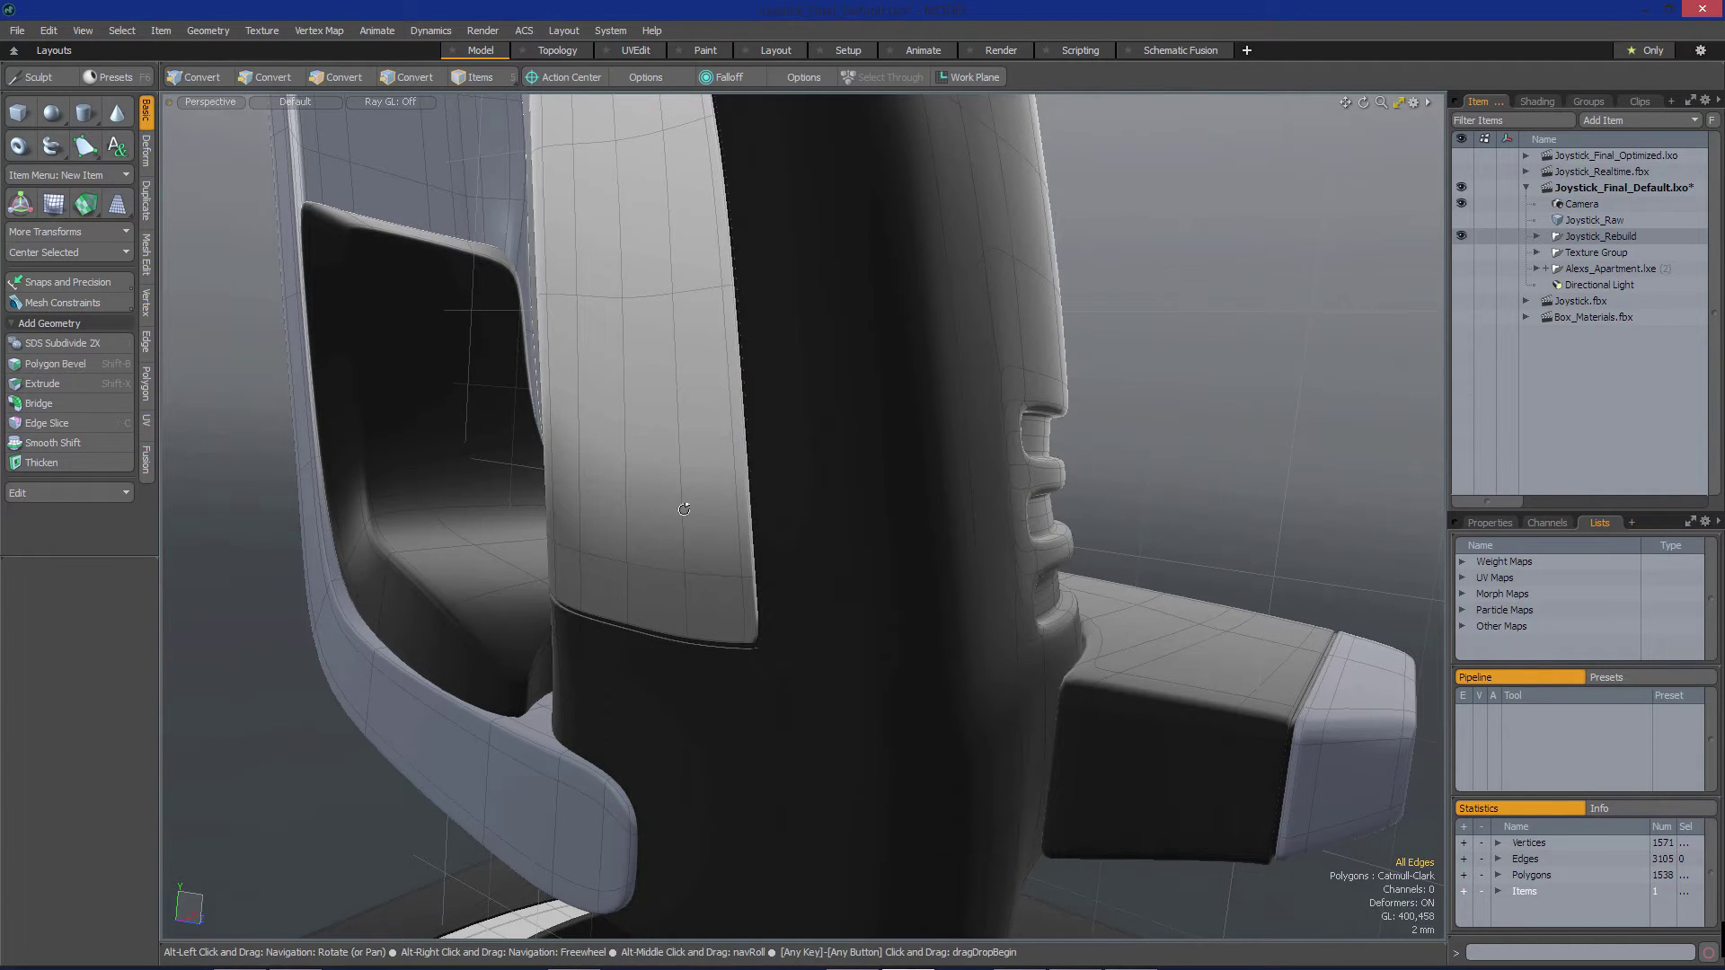
Inspect the shading of the white side panel and the grip surface from several angles
{"action": "left_click_drag", "start_coordinate": [784, 511], "coordinate": [821, 358], "text": "alt"}
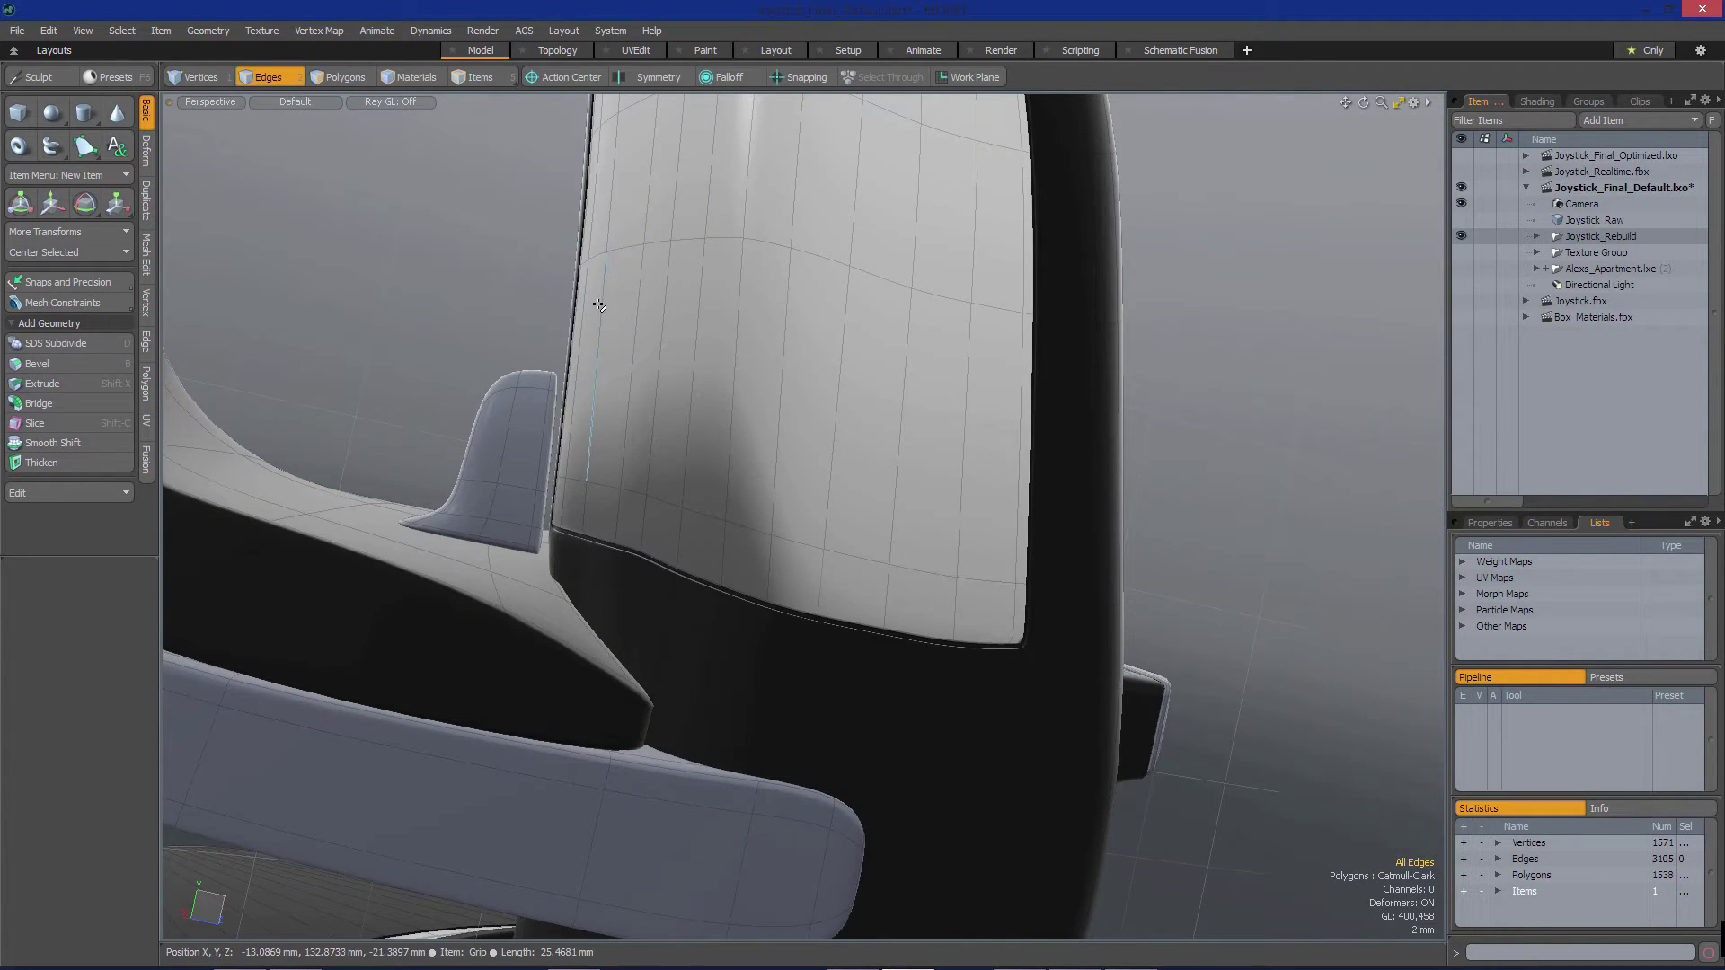
{"action": "left_click_drag", "start_coordinate": [1128, 482], "coordinate": [719, 466], "text": "alt"}
{"action": "left_click_drag", "start_coordinate": [845, 453], "coordinate": [736, 371], "text": "alt"}
{"action": "left_click", "coordinate": [758, 431]}
{"action": "left_click_drag", "start_coordinate": [755, 435], "coordinate": [835, 449], "text": "alt"}
{"action": "left_click_drag", "start_coordinate": [835, 449], "coordinate": [967, 381], "text": "alt"}
{"action": "left_click", "coordinate": [1039, 372]}
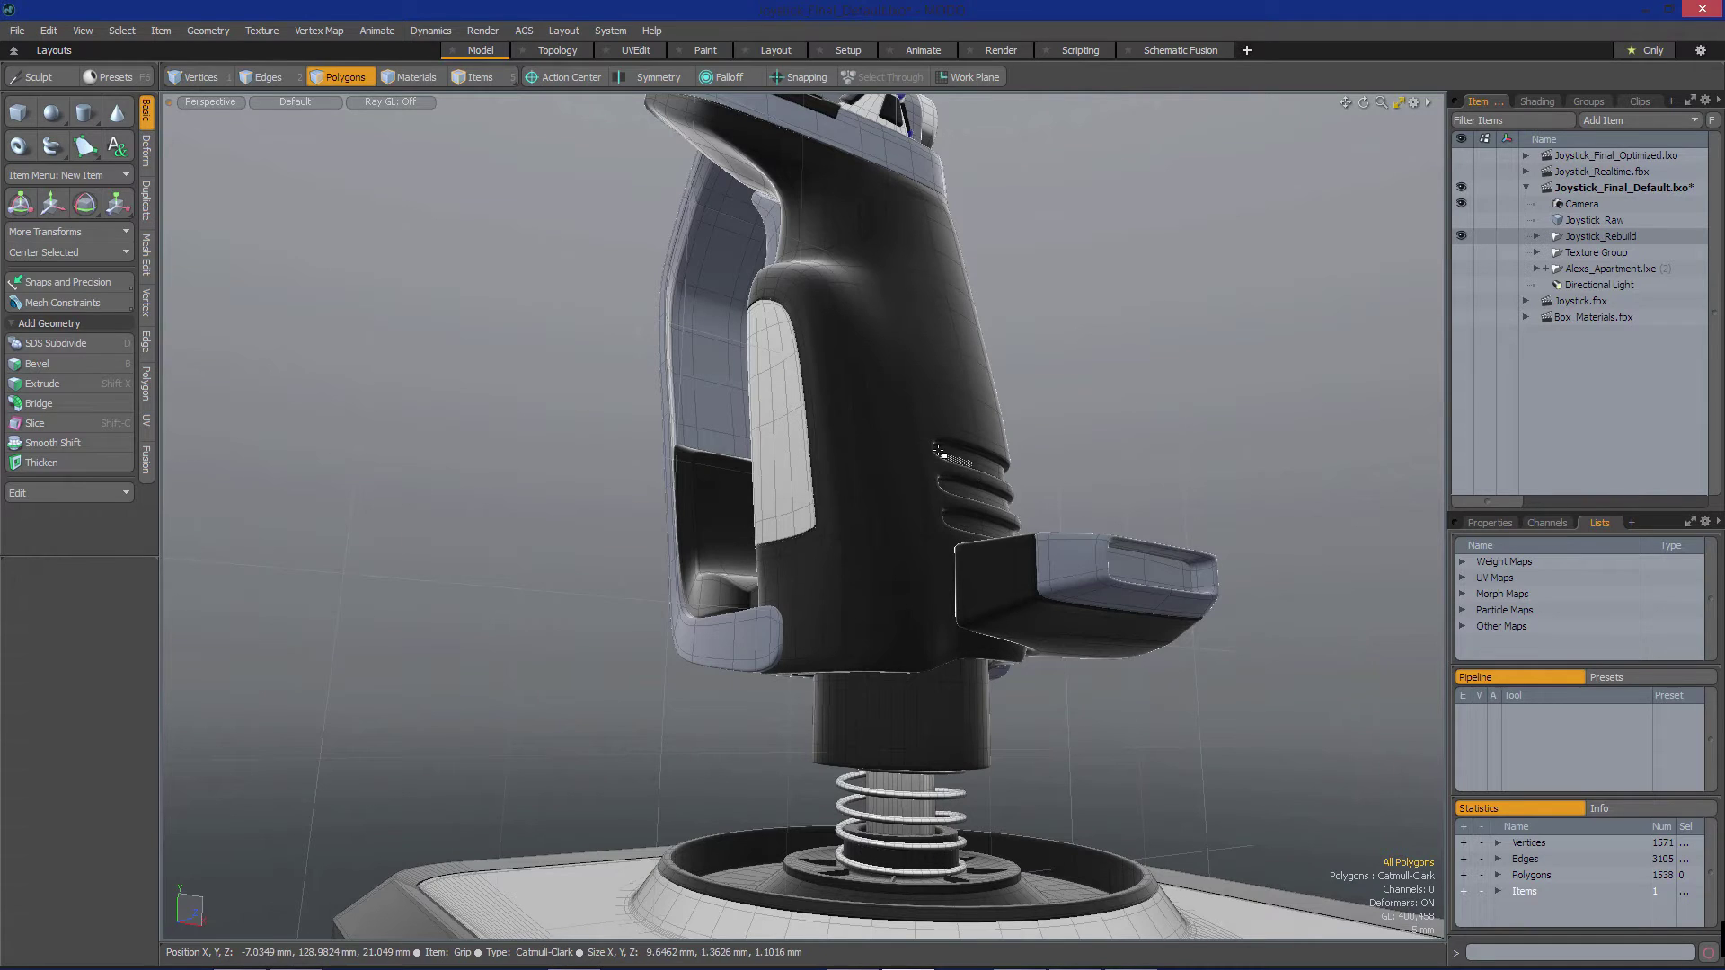
Switch to the Render layout and examine a close-up of the joystick grip in the render preview
{"action": "left_click", "coordinate": [760, 49]}
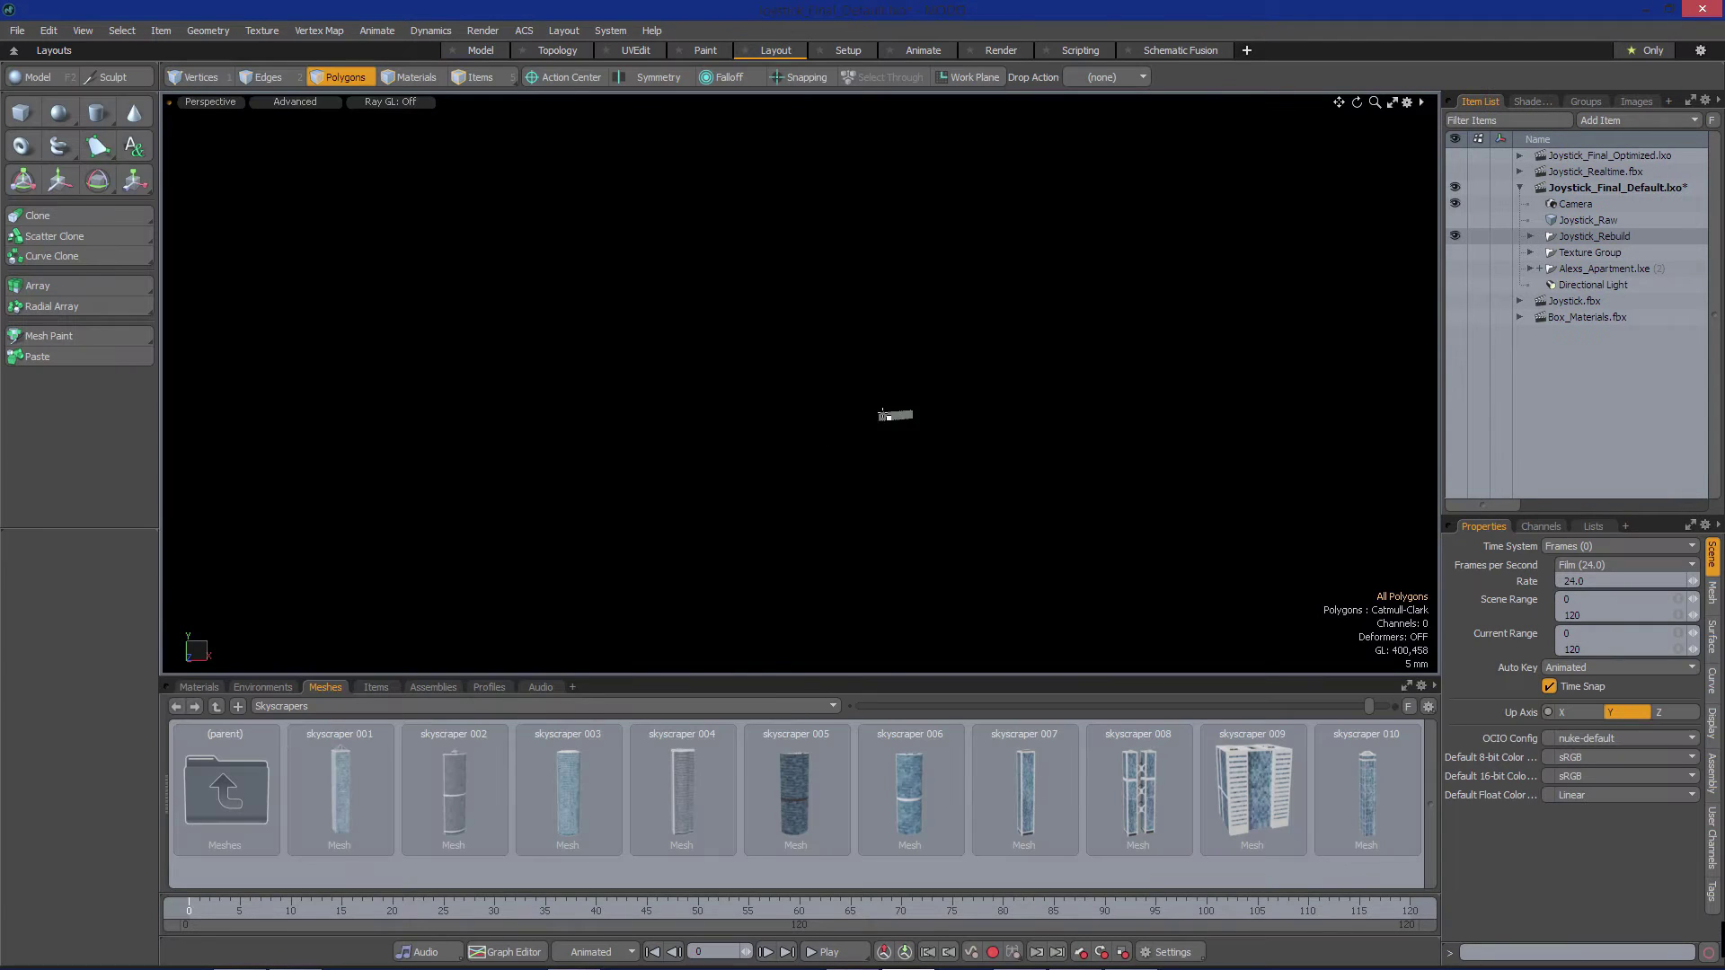
{"action": "left_click_drag", "start_coordinate": [880, 398], "coordinate": [920, 393], "text": "alt"}
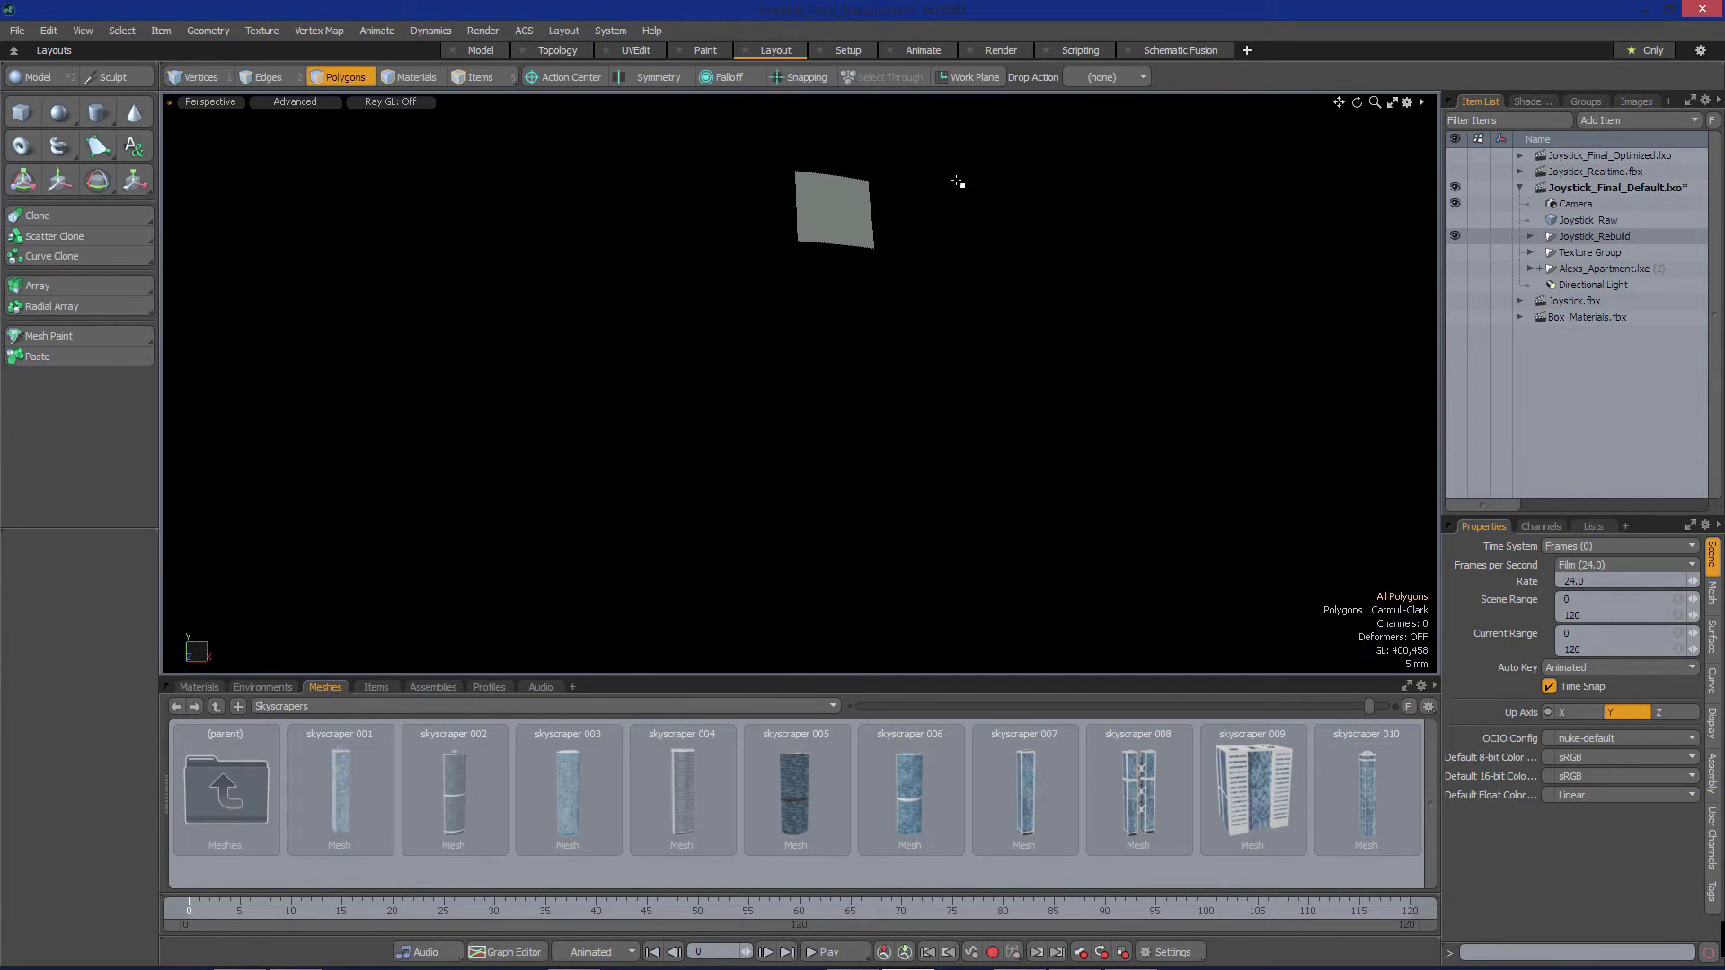
{"action": "left_click", "coordinate": [999, 51]}
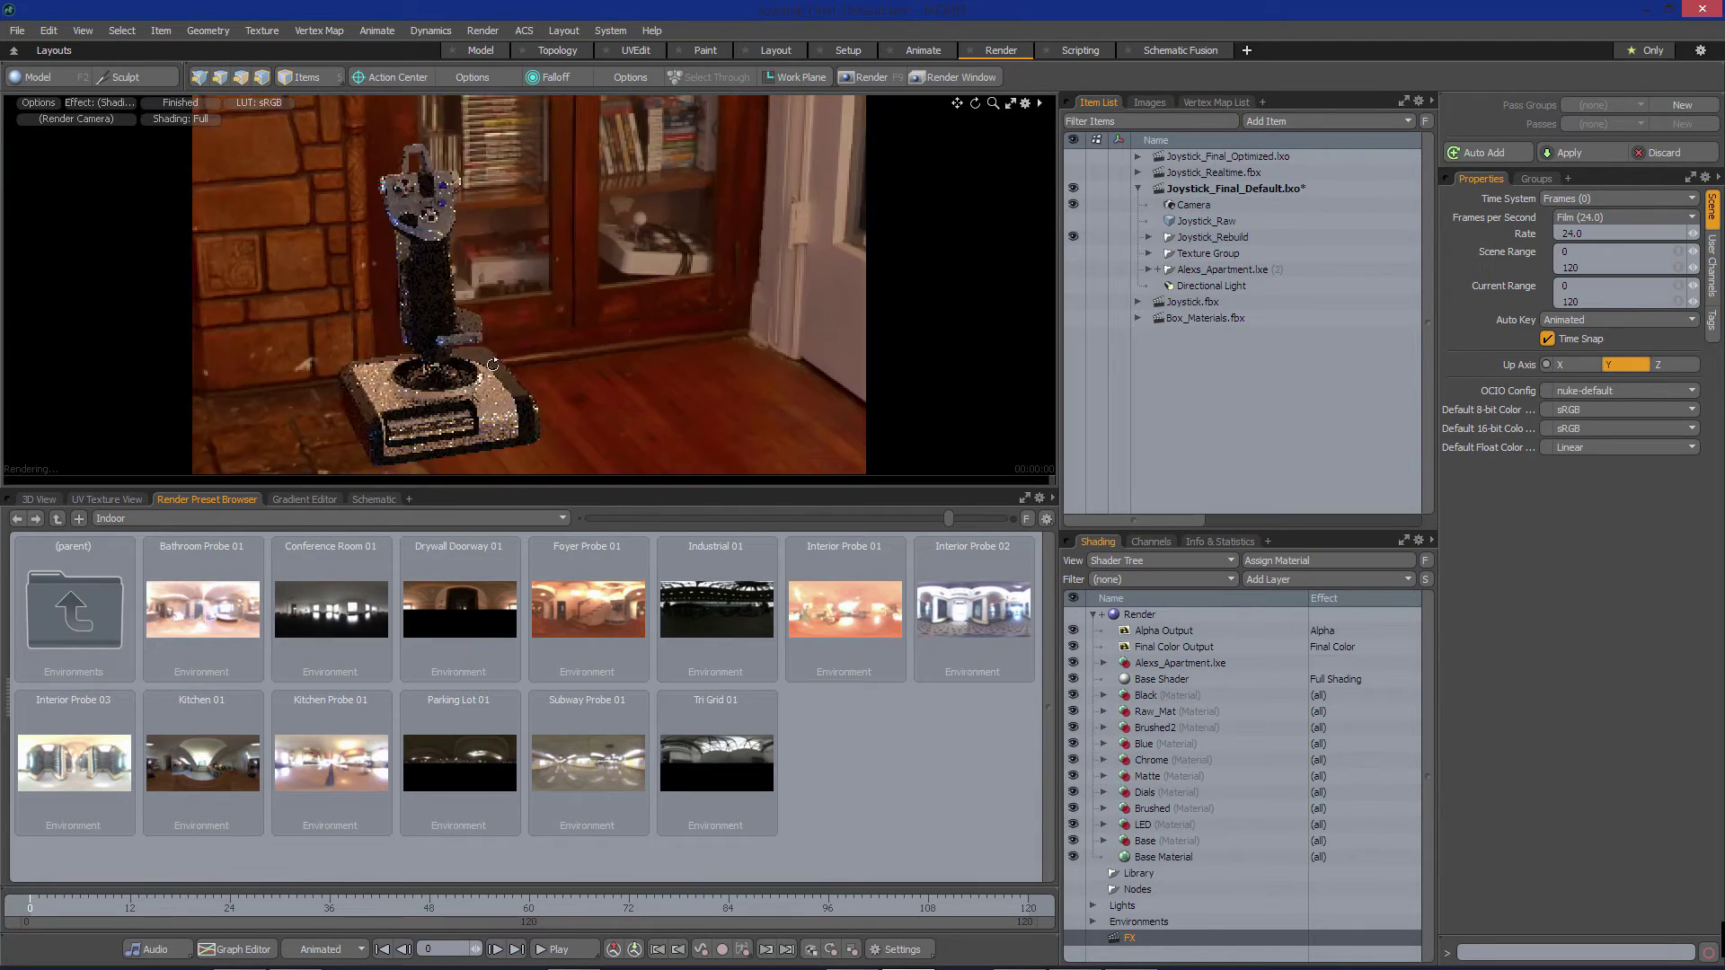
{"action": "left_click_drag", "start_coordinate": [484, 309], "coordinate": [580, 355], "text": "ctrl+alt"}
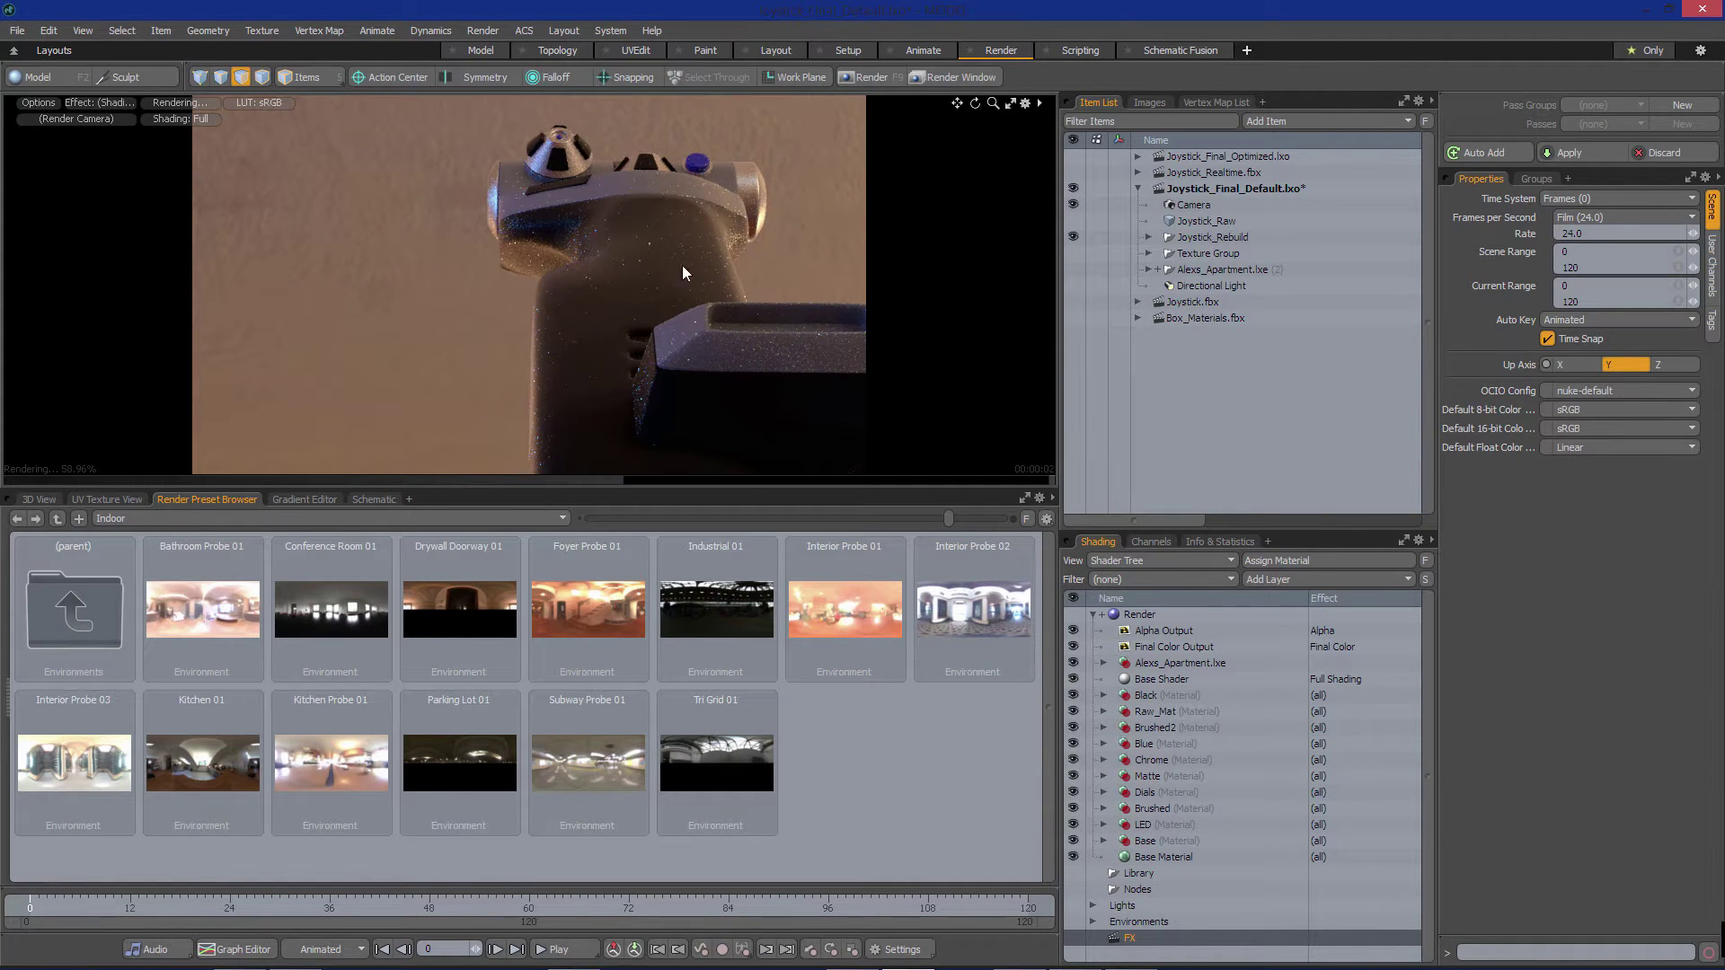
{"action": "left_click_drag", "start_coordinate": [665, 315], "coordinate": [621, 296], "text": "alt"}
Return to the Model layout and select the polygon loop around the grip from the tall polygon beside the grooves
{"action": "left_click", "coordinate": [481, 50]}
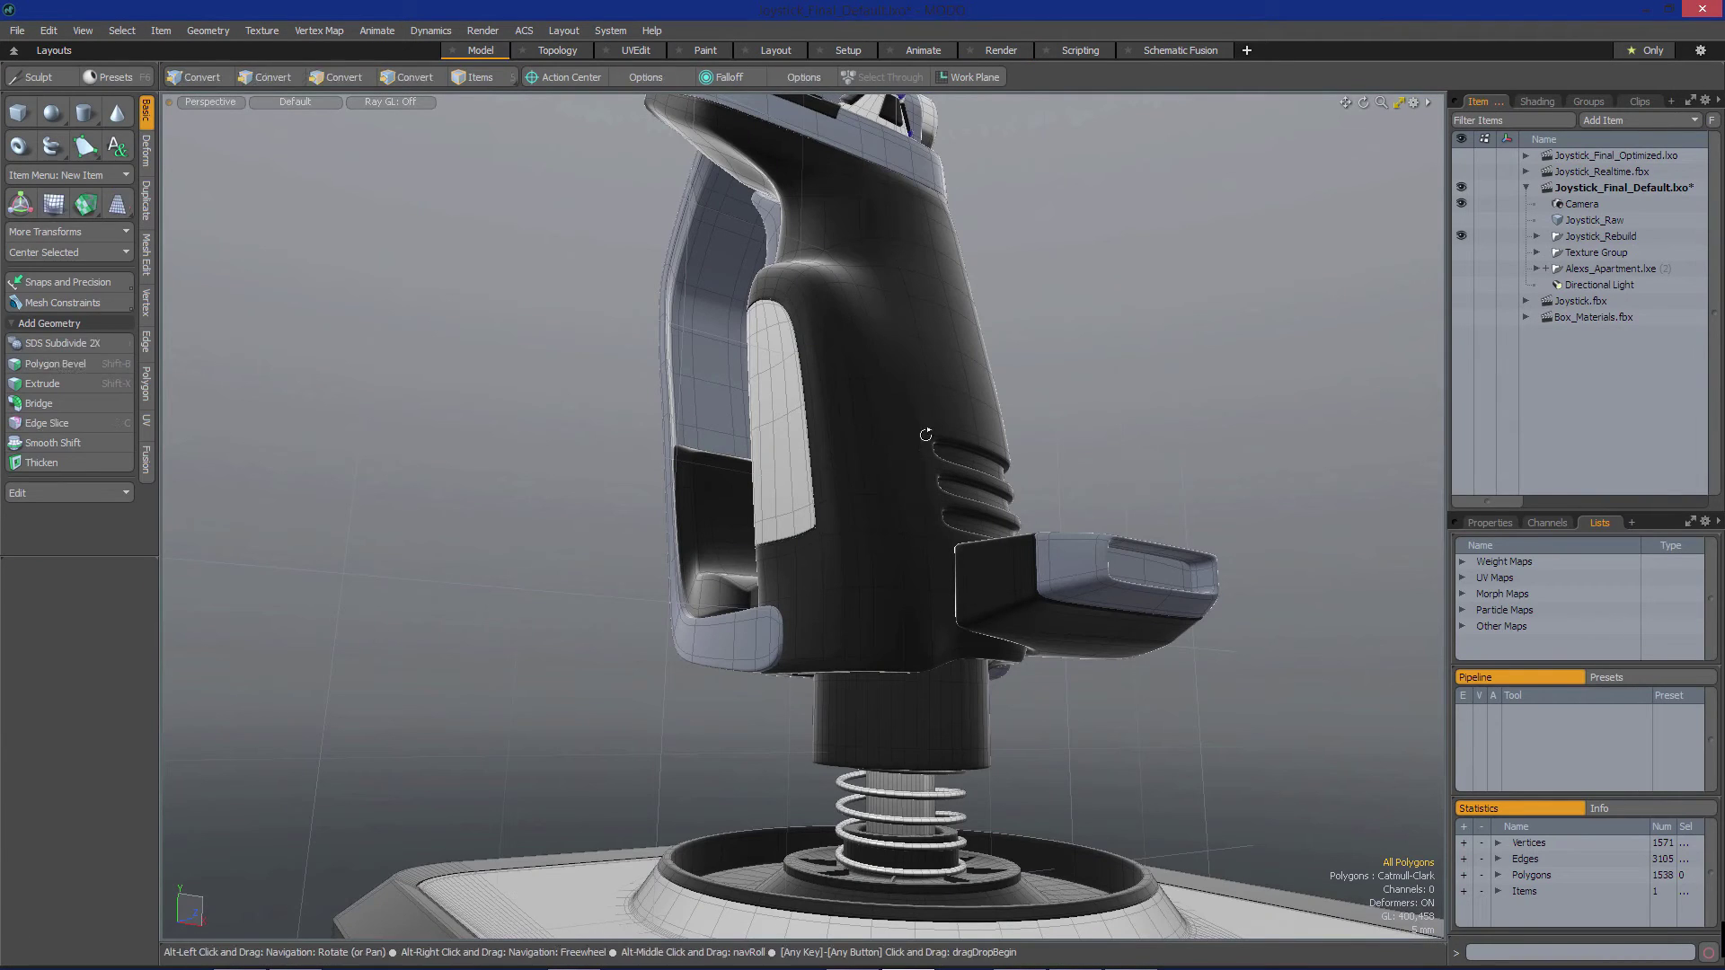
{"action": "left_click_drag", "start_coordinate": [912, 441], "coordinate": [900, 495], "text": "ctrl+alt"}
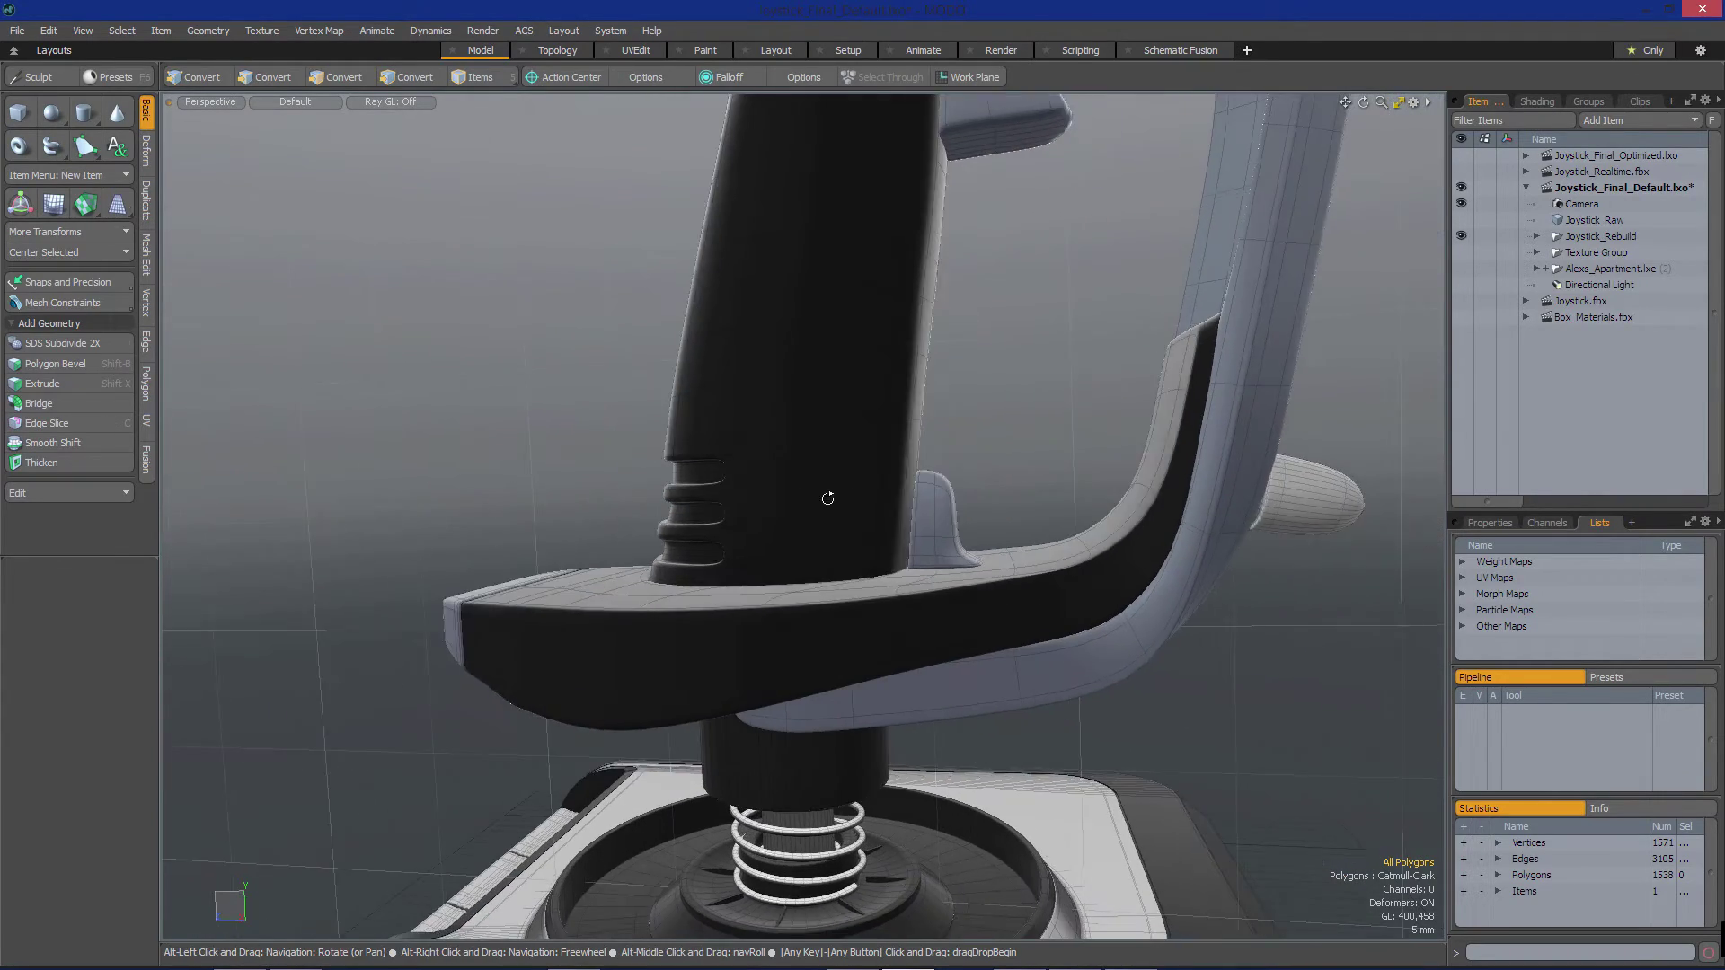
{"action": "left_click_drag", "start_coordinate": [832, 497], "coordinate": [881, 512], "text": "alt"}
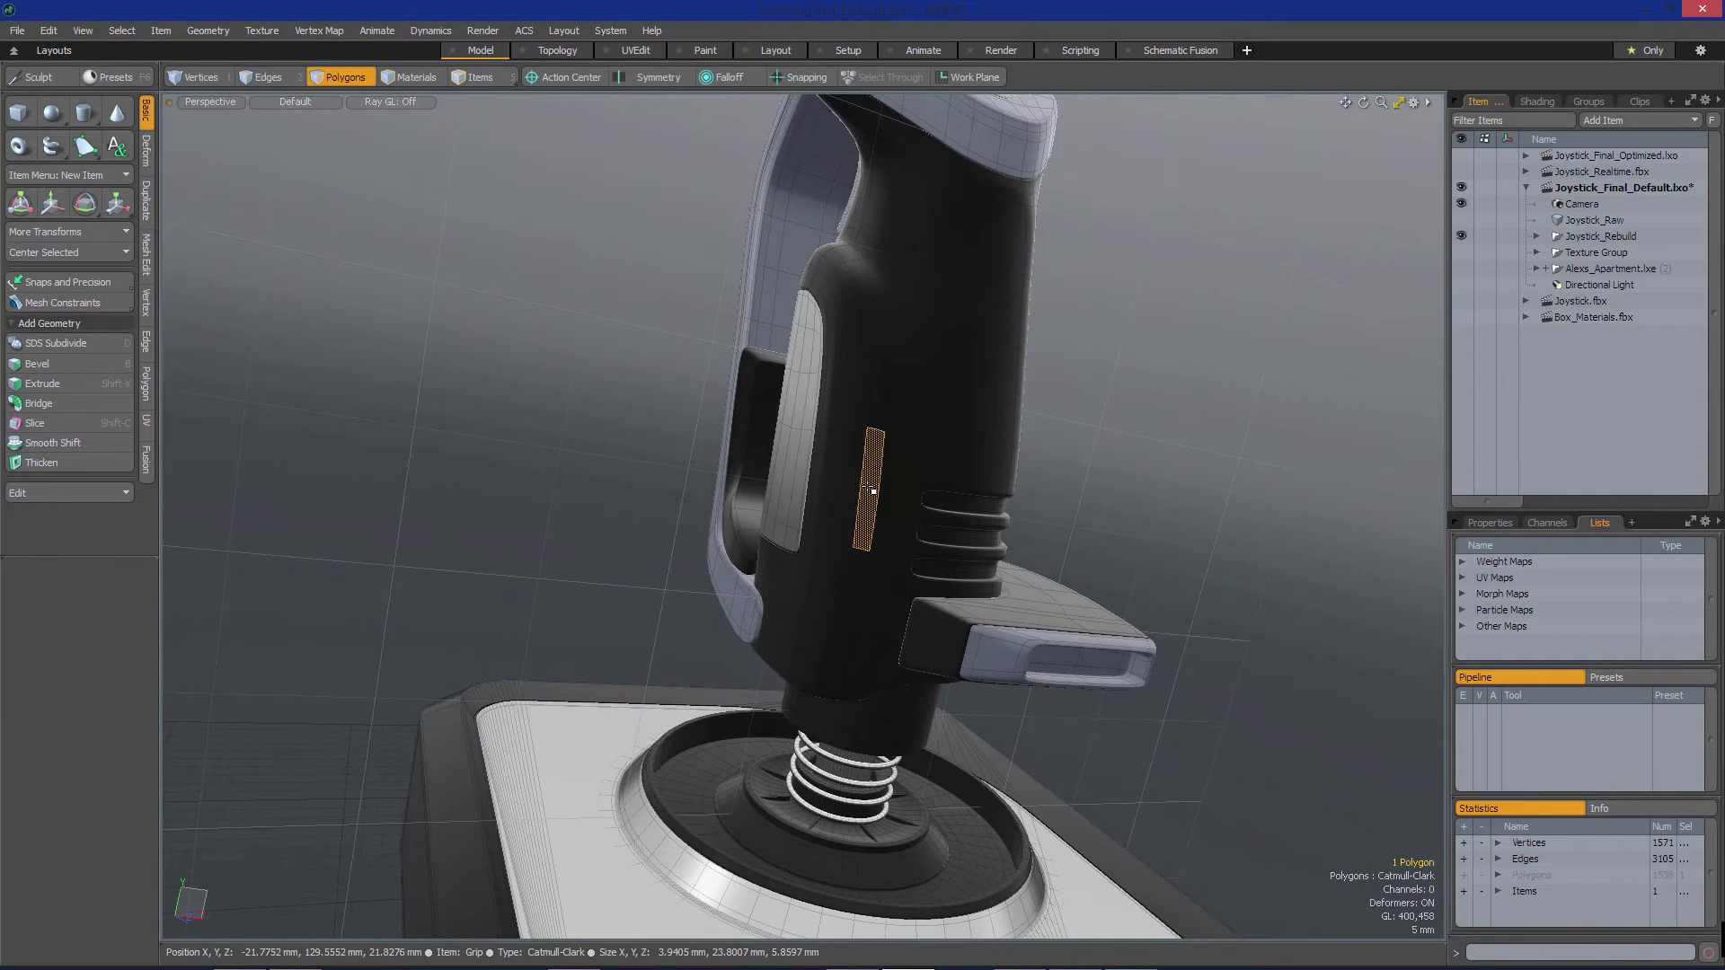
{"action": "key", "text": "l"}
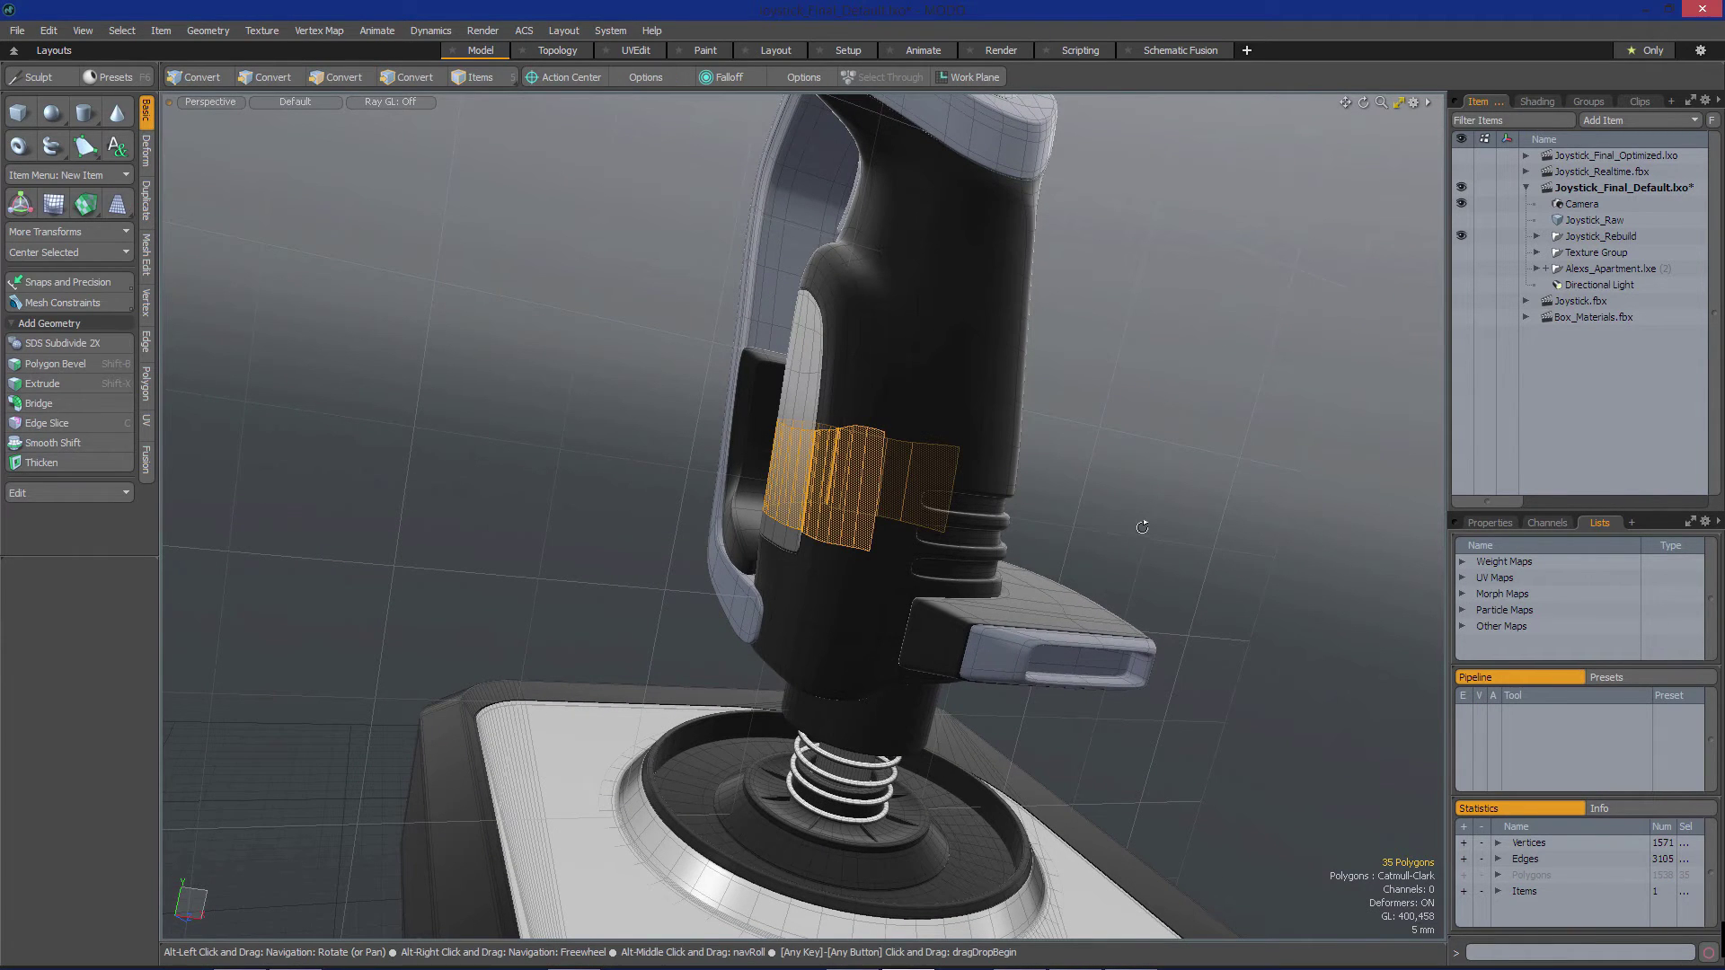
{"action": "left_click_drag", "start_coordinate": [1138, 528], "coordinate": [754, 442], "text": "alt"}
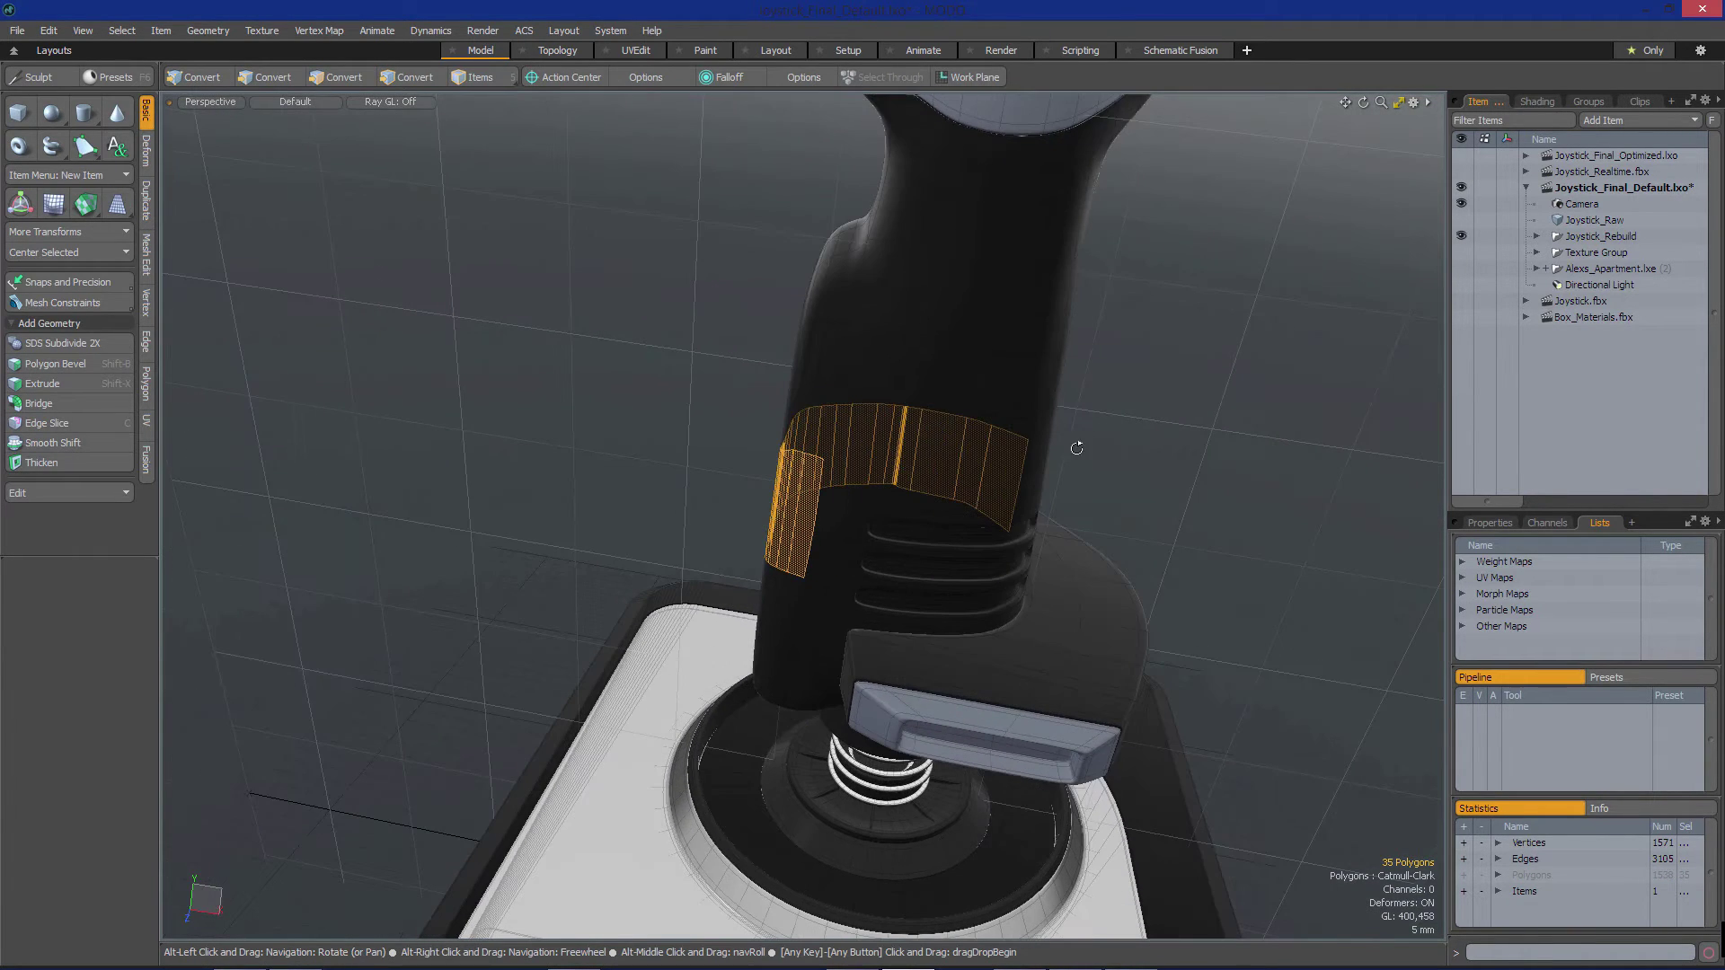
Loop-slice the selected polygon band around the grip with 9 evenly spaced slices in Symmetry mode
{"action": "mouse_move", "coordinate": [1008, 471]}
{"action": "left_mouse_down", "text": "alt"}
{"action": "mouse_move", "coordinate": [866, 534]}
{"action": "mouse_move", "coordinate": [813, 504]}
{"action": "mouse_move", "coordinate": [470, 531]}
{"action": "mouse_move", "coordinate": [1009, 494]}
{"action": "mouse_move", "coordinate": [1049, 438]}
{"action": "mouse_move", "coordinate": [1053, 469]}
{"action": "mouse_move", "coordinate": [1109, 476]}
{"action": "mouse_move", "coordinate": [990, 488]}
{"action": "left_mouse_up", "text": "alt"}
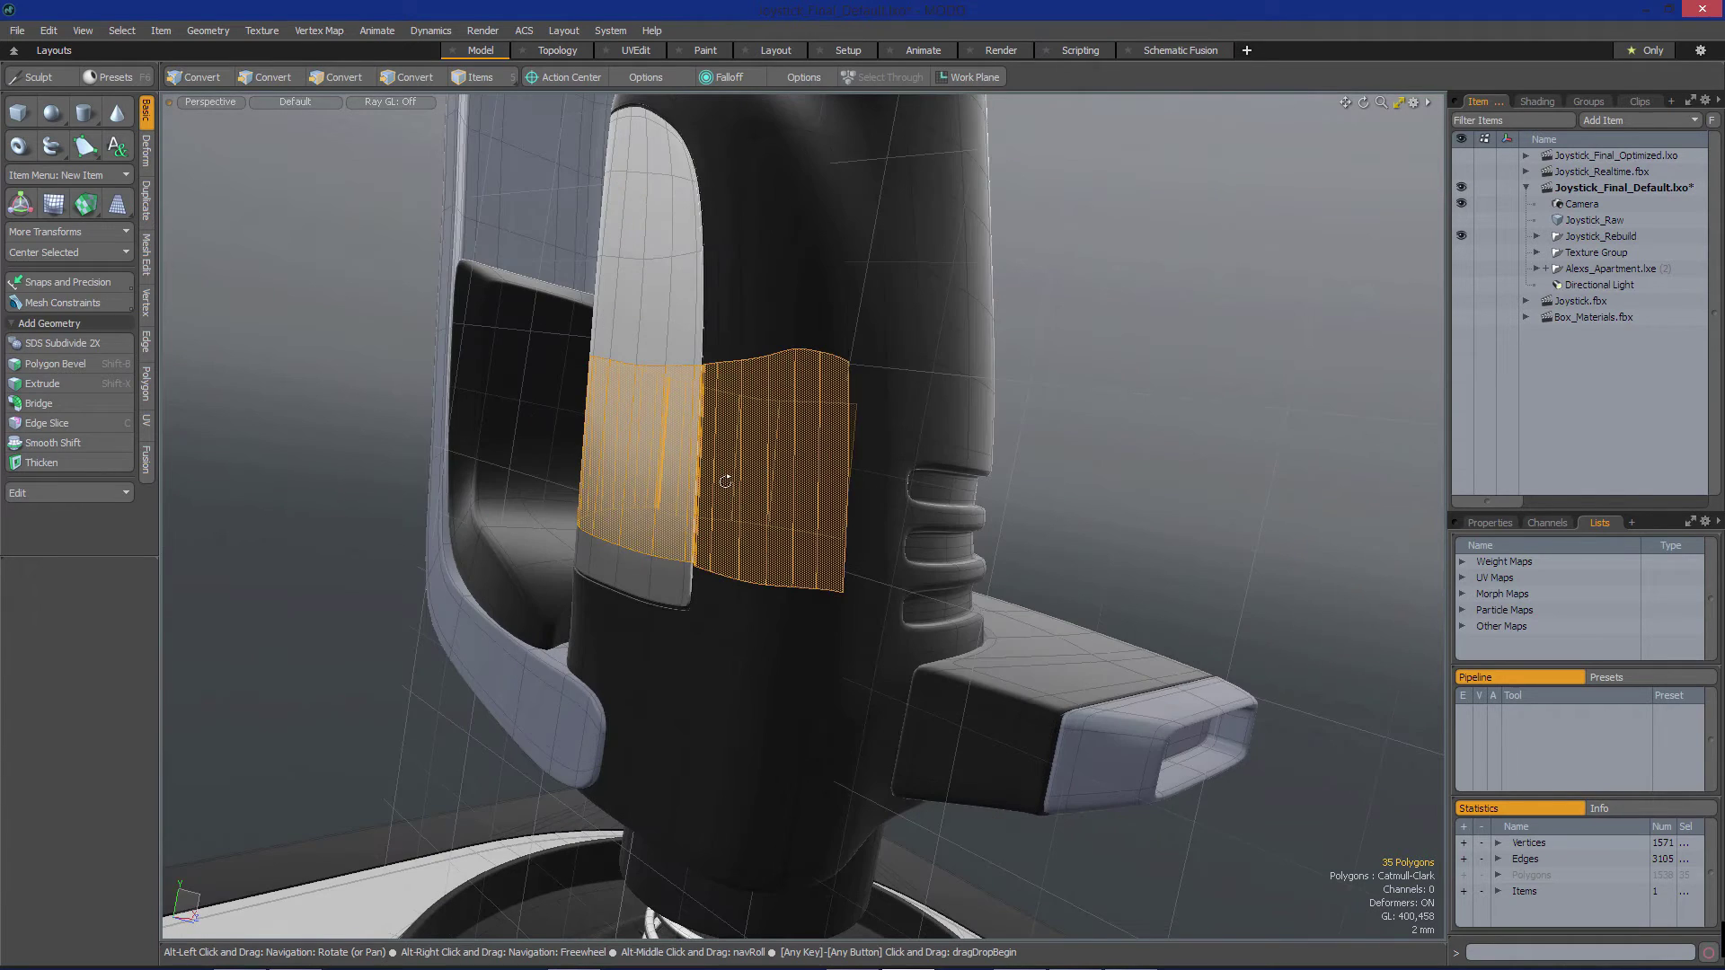
{"action": "left_click_drag", "start_coordinate": [690, 502], "coordinate": [895, 514], "text": "alt"}
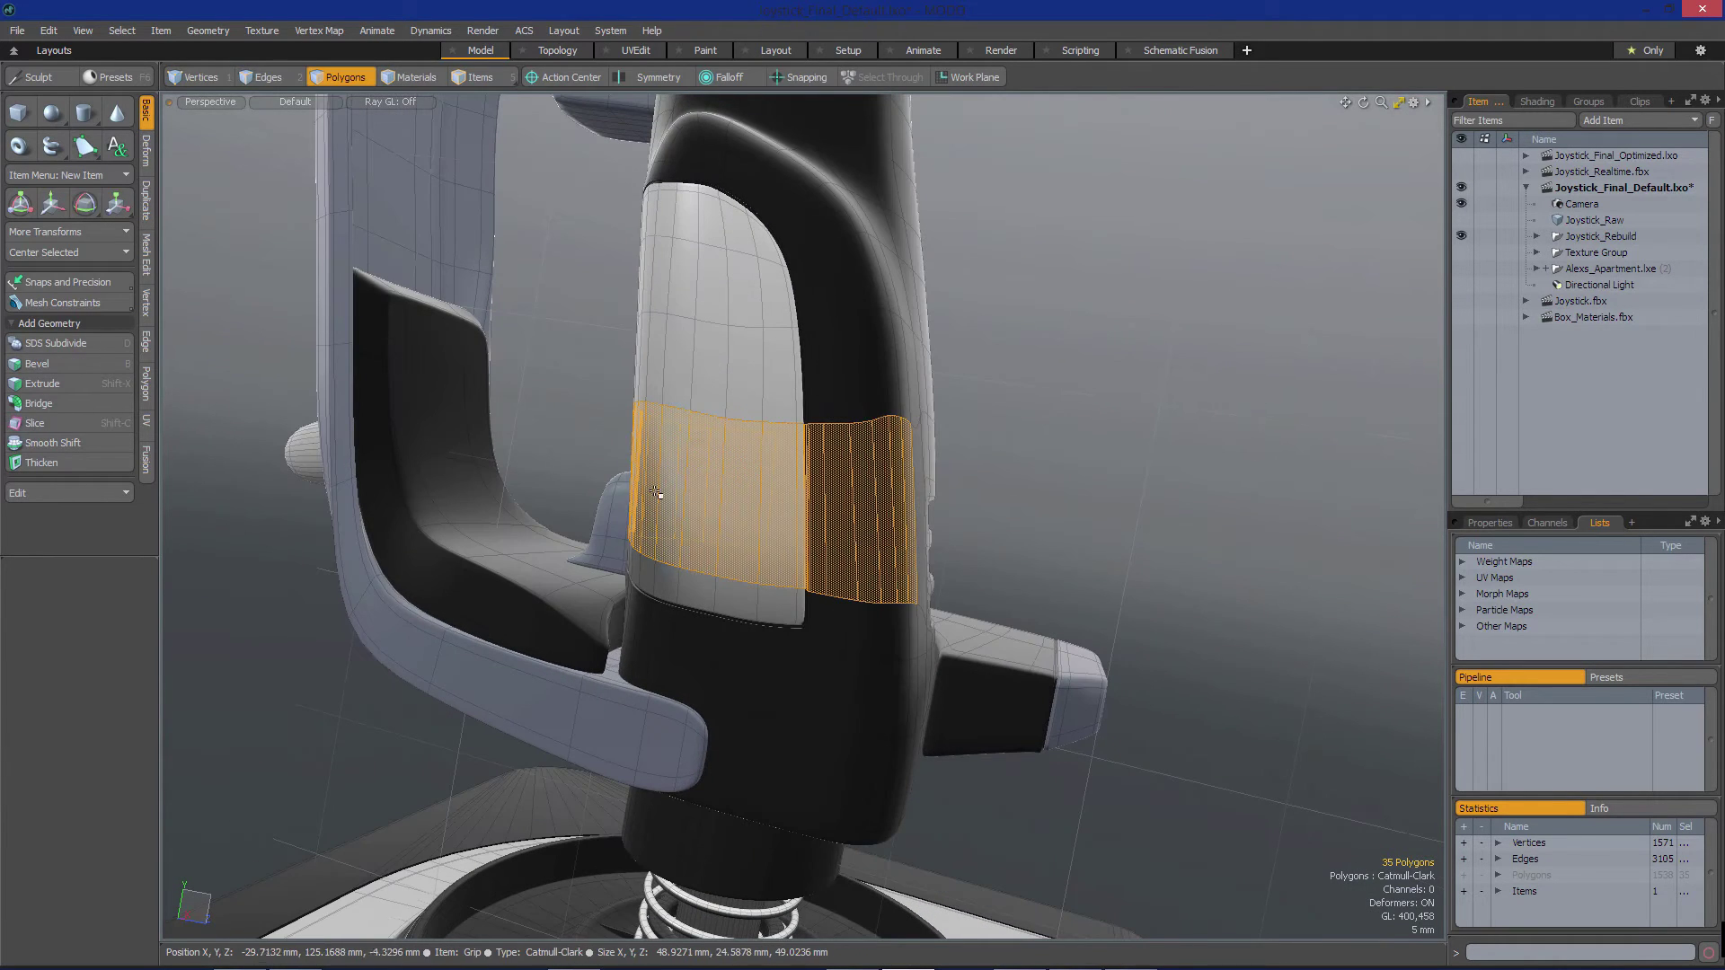
{"action": "left_click_drag", "start_coordinate": [649, 491], "coordinate": [709, 479], "text": "alt"}
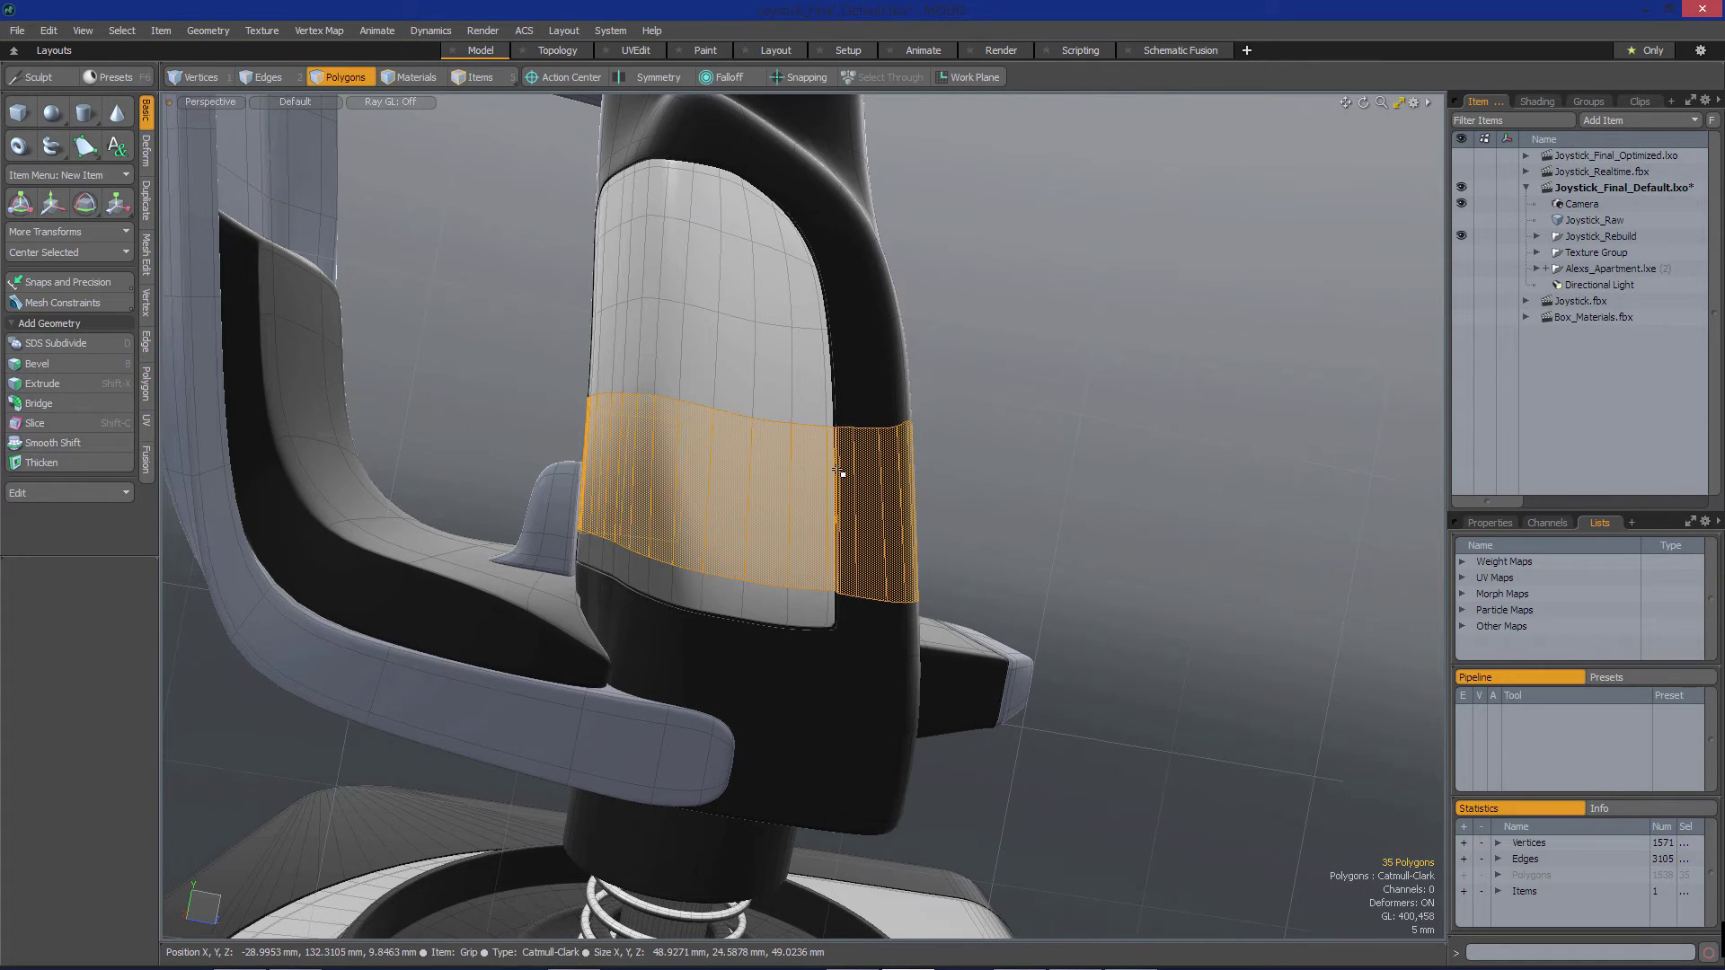
{"action": "key", "text": "alt+c"}
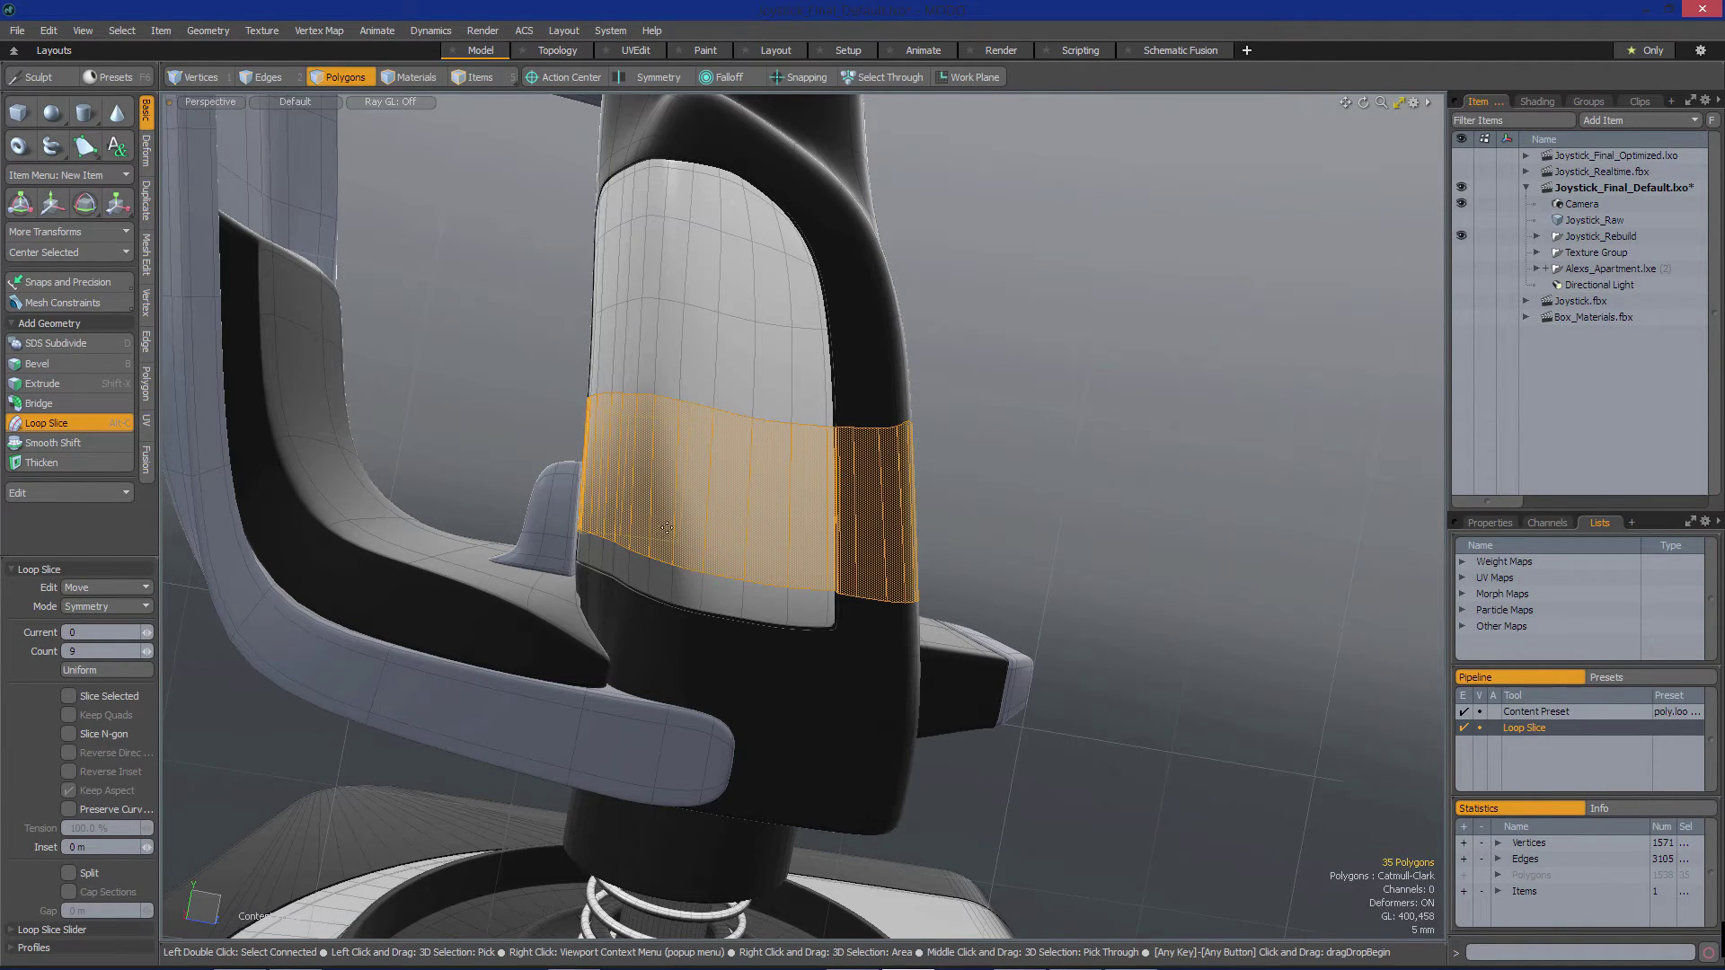
{"action": "left_click", "coordinate": [1086, 409]}
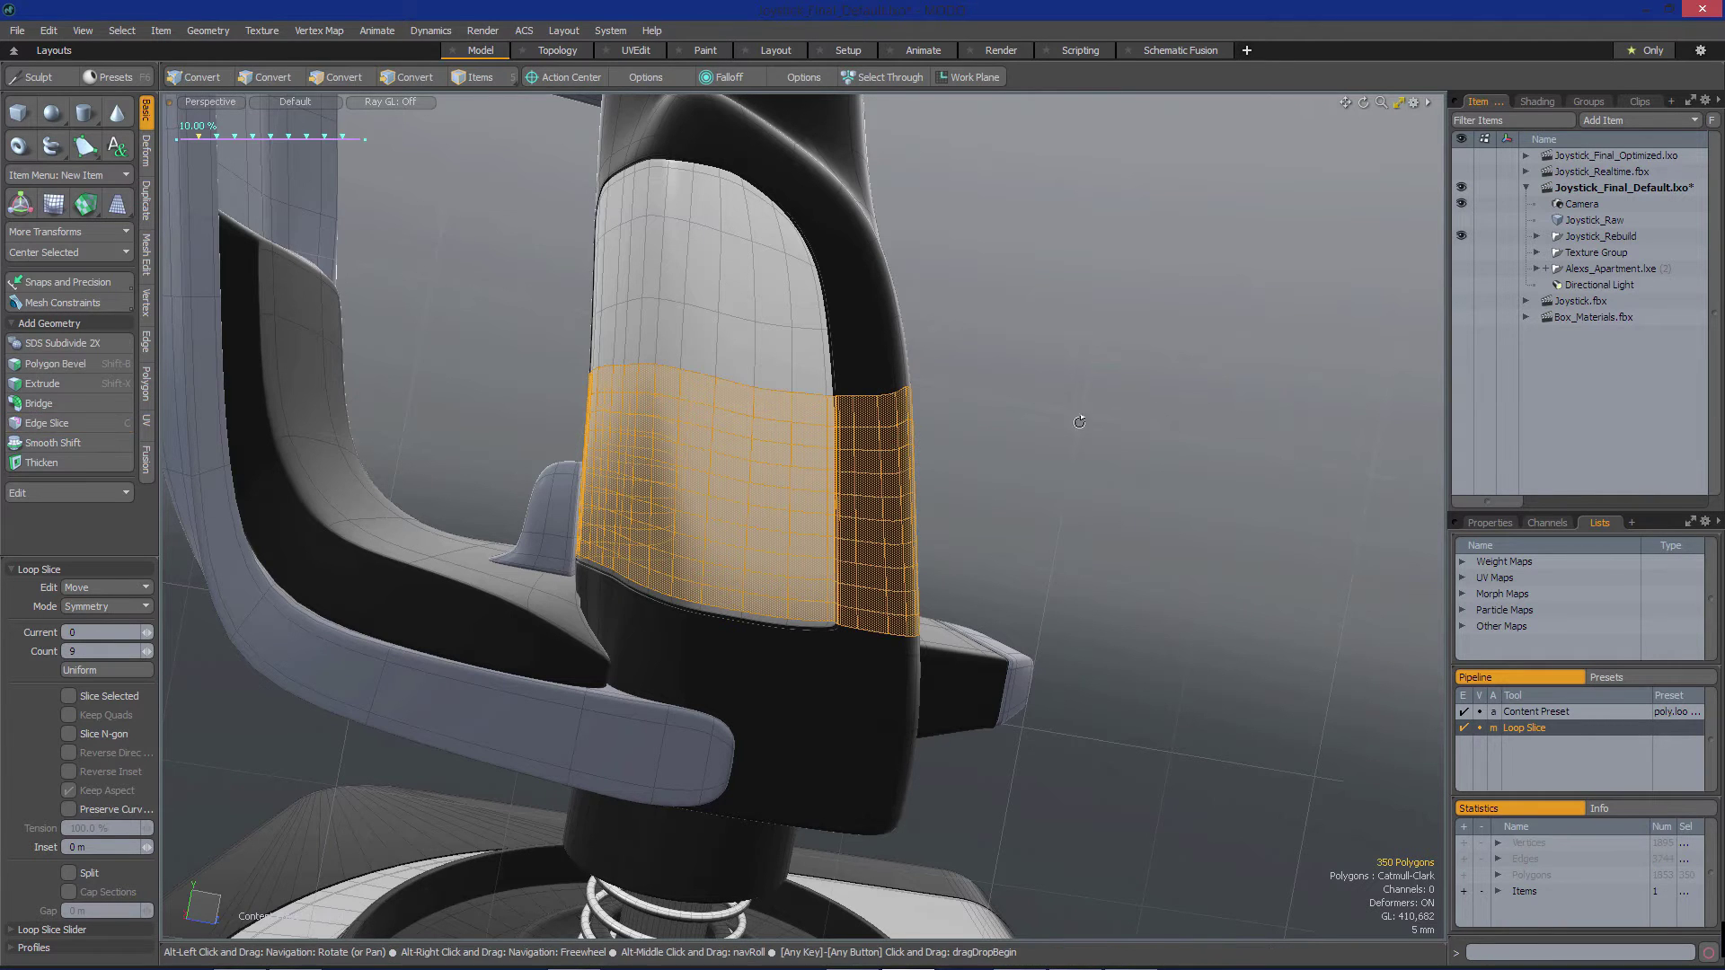
{"action": "left_click_drag", "start_coordinate": [808, 513], "coordinate": [940, 492], "text": "alt"}
{"action": "key", "text": "q"}
Select the tall jagged polygon beside the grooves on each side of the grip and delete both
{"action": "left_click", "coordinate": [1313, 312]}
{"action": "left_click_drag", "start_coordinate": [1313, 311], "coordinate": [856, 466], "text": "alt"}
{"action": "key", "text": "3"}
{"action": "left_click", "coordinate": [857, 466]}
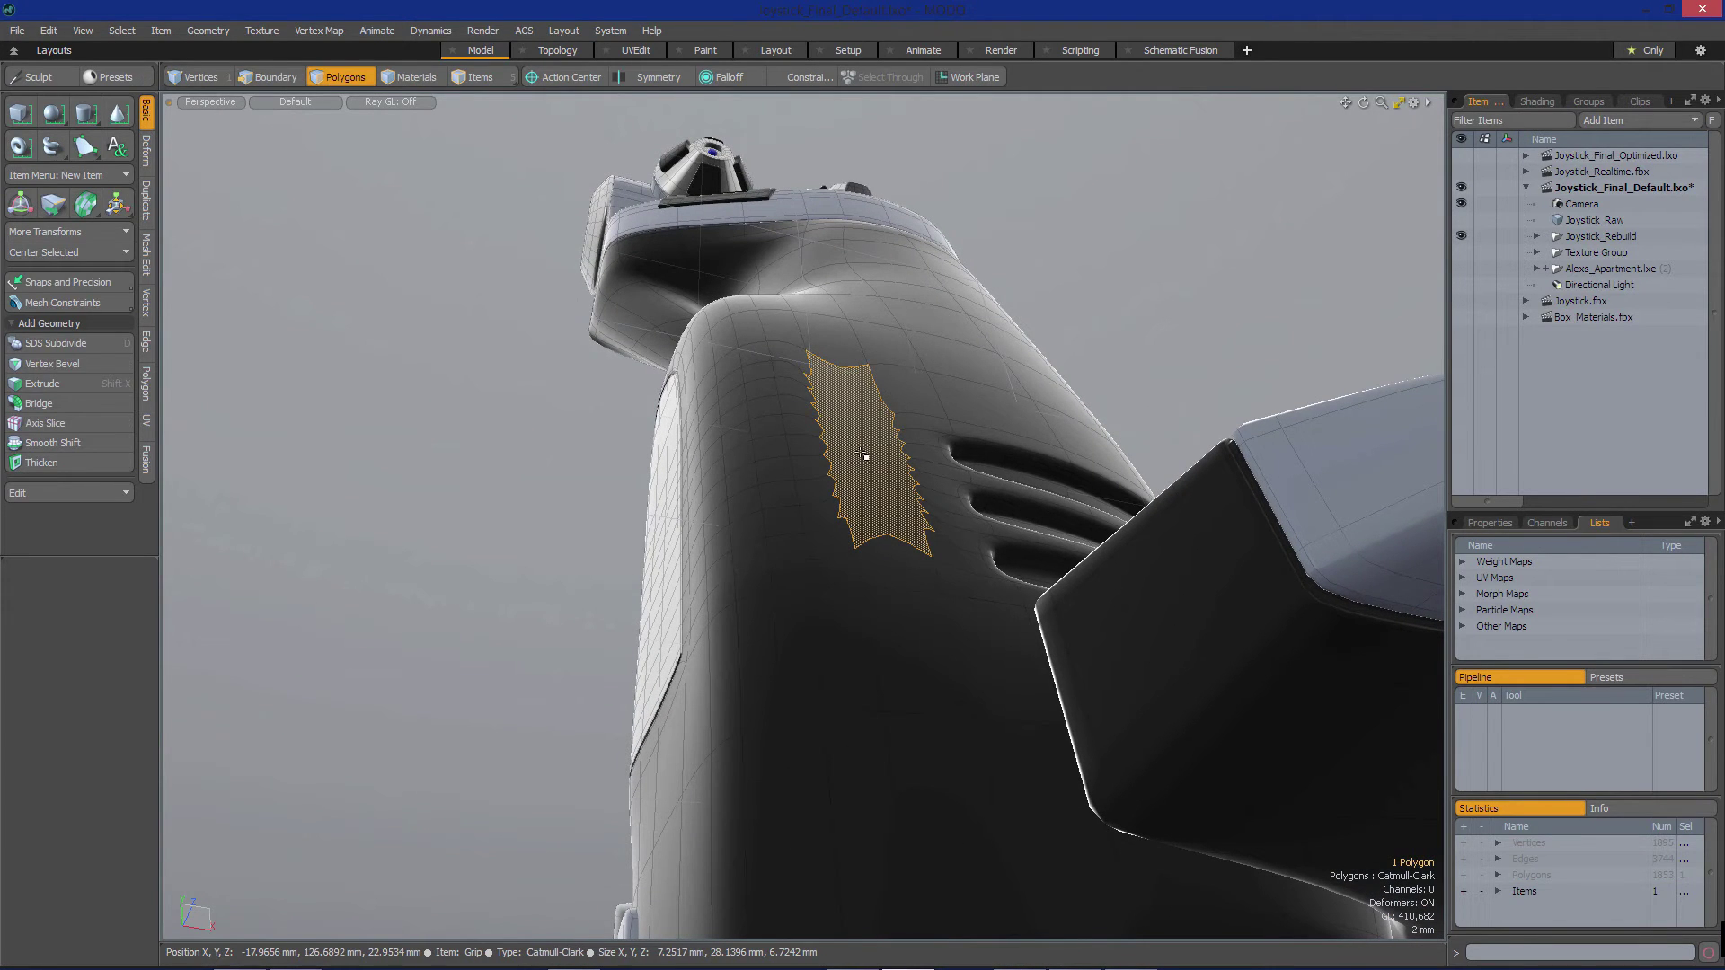
{"action": "left_click_drag", "start_coordinate": [865, 455], "coordinate": [1033, 404], "text": "alt"}
{"action": "left_click", "coordinate": [1245, 548]}
{"action": "key", "text": "Delete"}
Select the border edges of the first tall hole beside the grooves and close it with a one-segment linear Bridge
{"action": "left_click_drag", "start_coordinate": [1244, 547], "coordinate": [1195, 539], "text": "alt"}
{"action": "key", "text": "space"}
{"action": "key", "text": "space"}
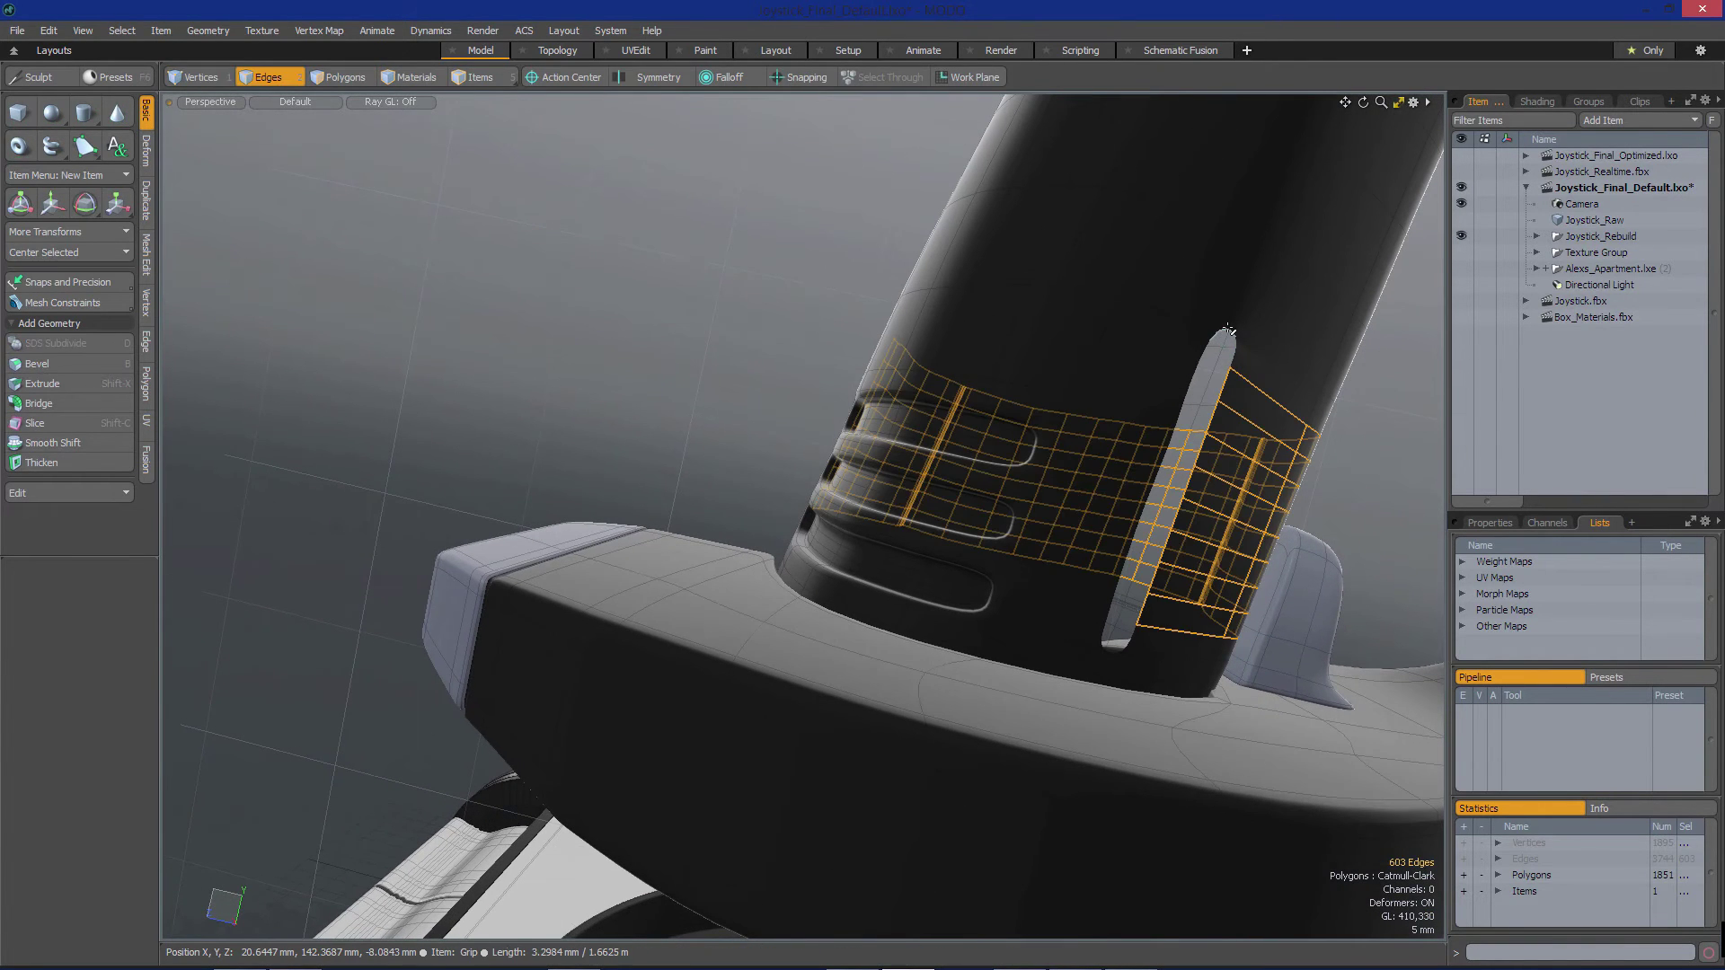
{"action": "left_click", "coordinate": [1227, 333]}
{"action": "double_click", "coordinate": [1227, 332]}
{"action": "left_click_drag", "start_coordinate": [1222, 413], "coordinate": [1172, 430], "text": "alt"}
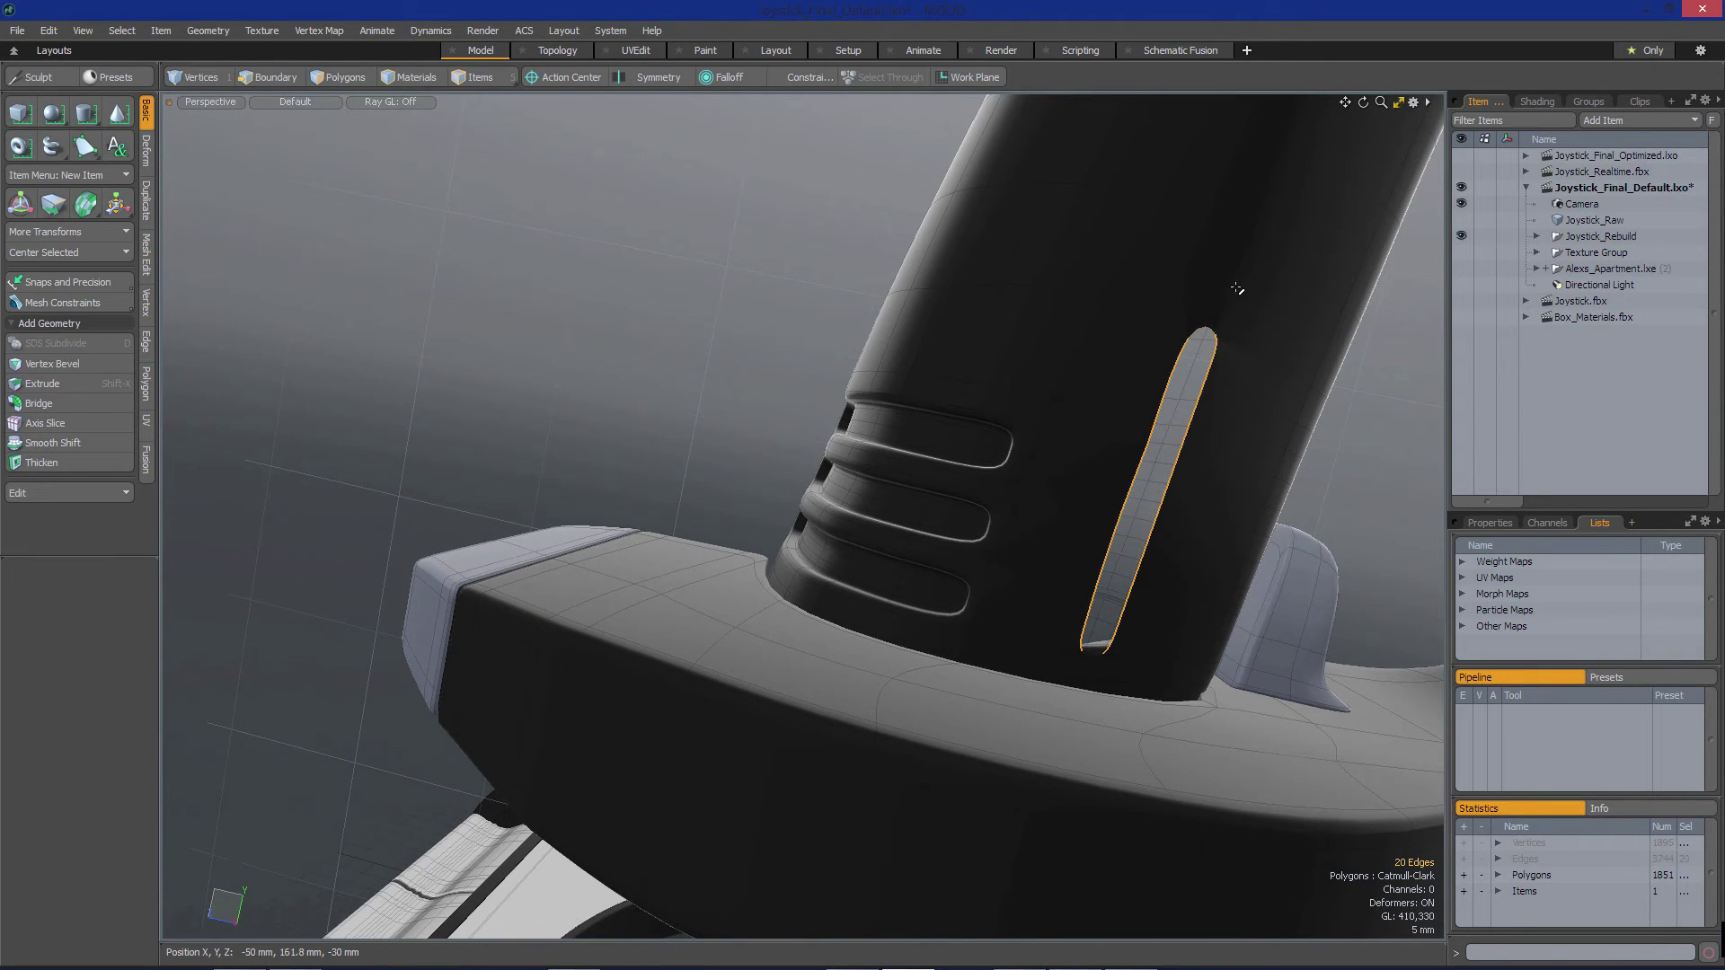
{"action": "left_click", "coordinate": [39, 403]}
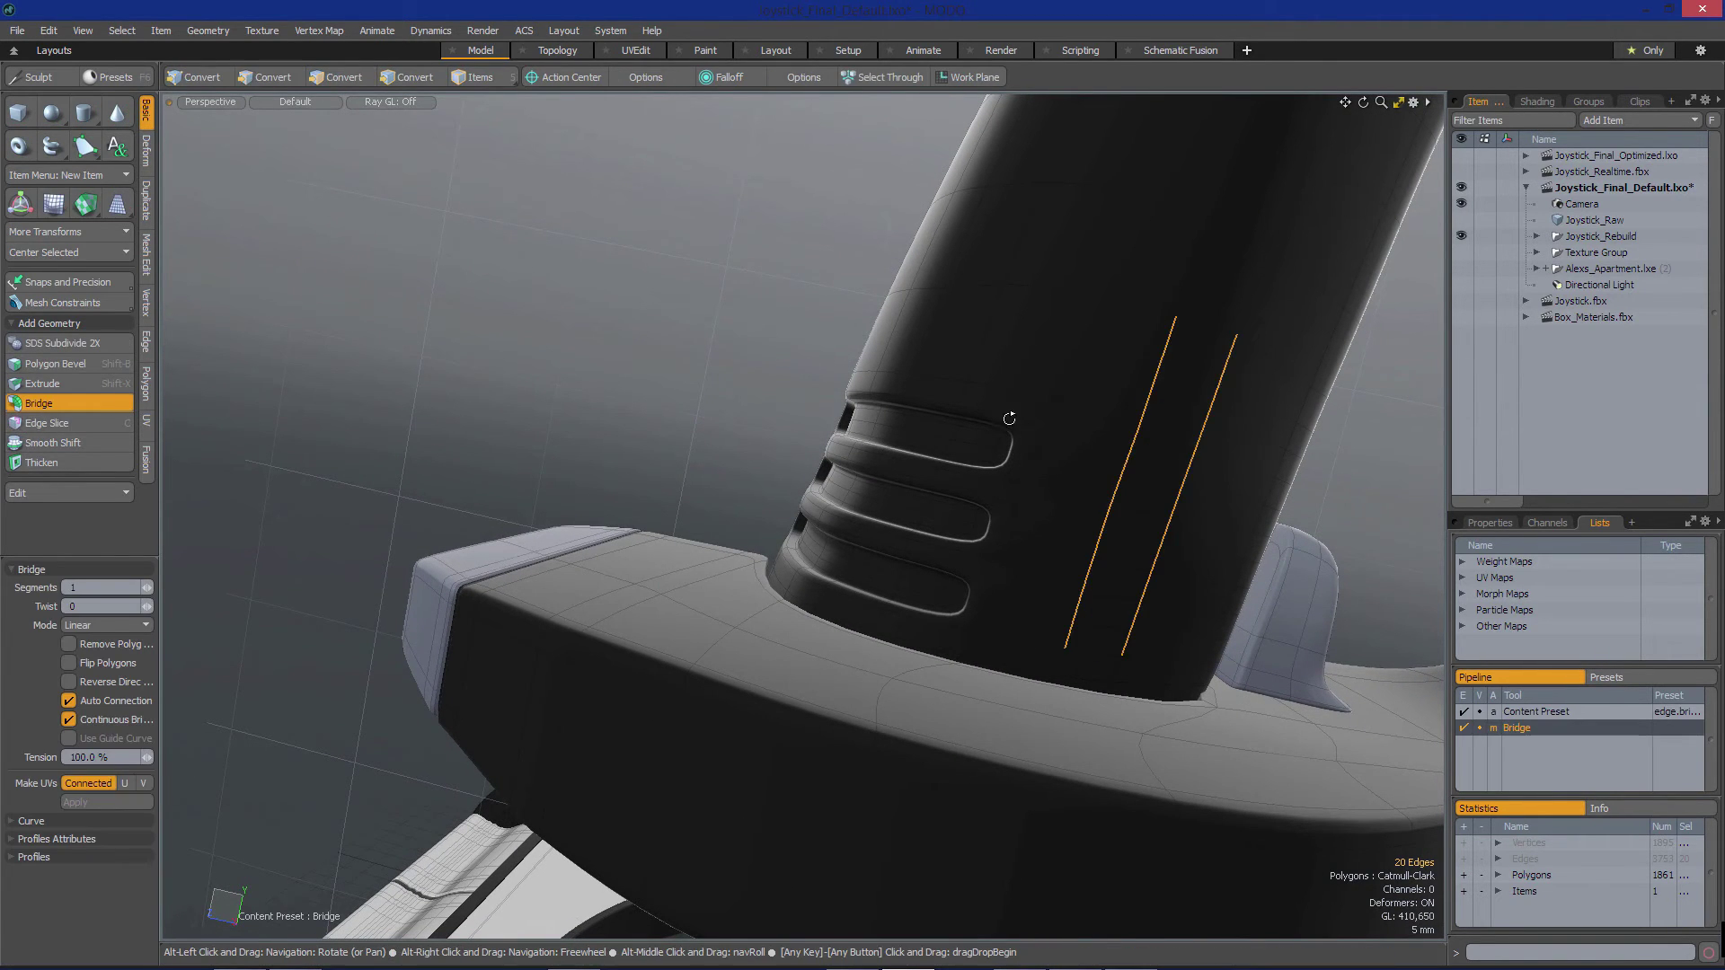
{"action": "left_click_drag", "start_coordinate": [952, 422], "coordinate": [921, 368], "text": "alt"}
{"action": "left_click_drag", "start_coordinate": [796, 516], "coordinate": [944, 472], "text": "alt"}
{"action": "key", "text": "space"}
Select the border edges of the matching hole on the grip's other side, bridge them closed, and clear the selection
{"action": "left_click", "coordinate": [932, 347]}
{"action": "left_click_drag", "start_coordinate": [979, 545], "coordinate": [912, 349], "text": "alt"}
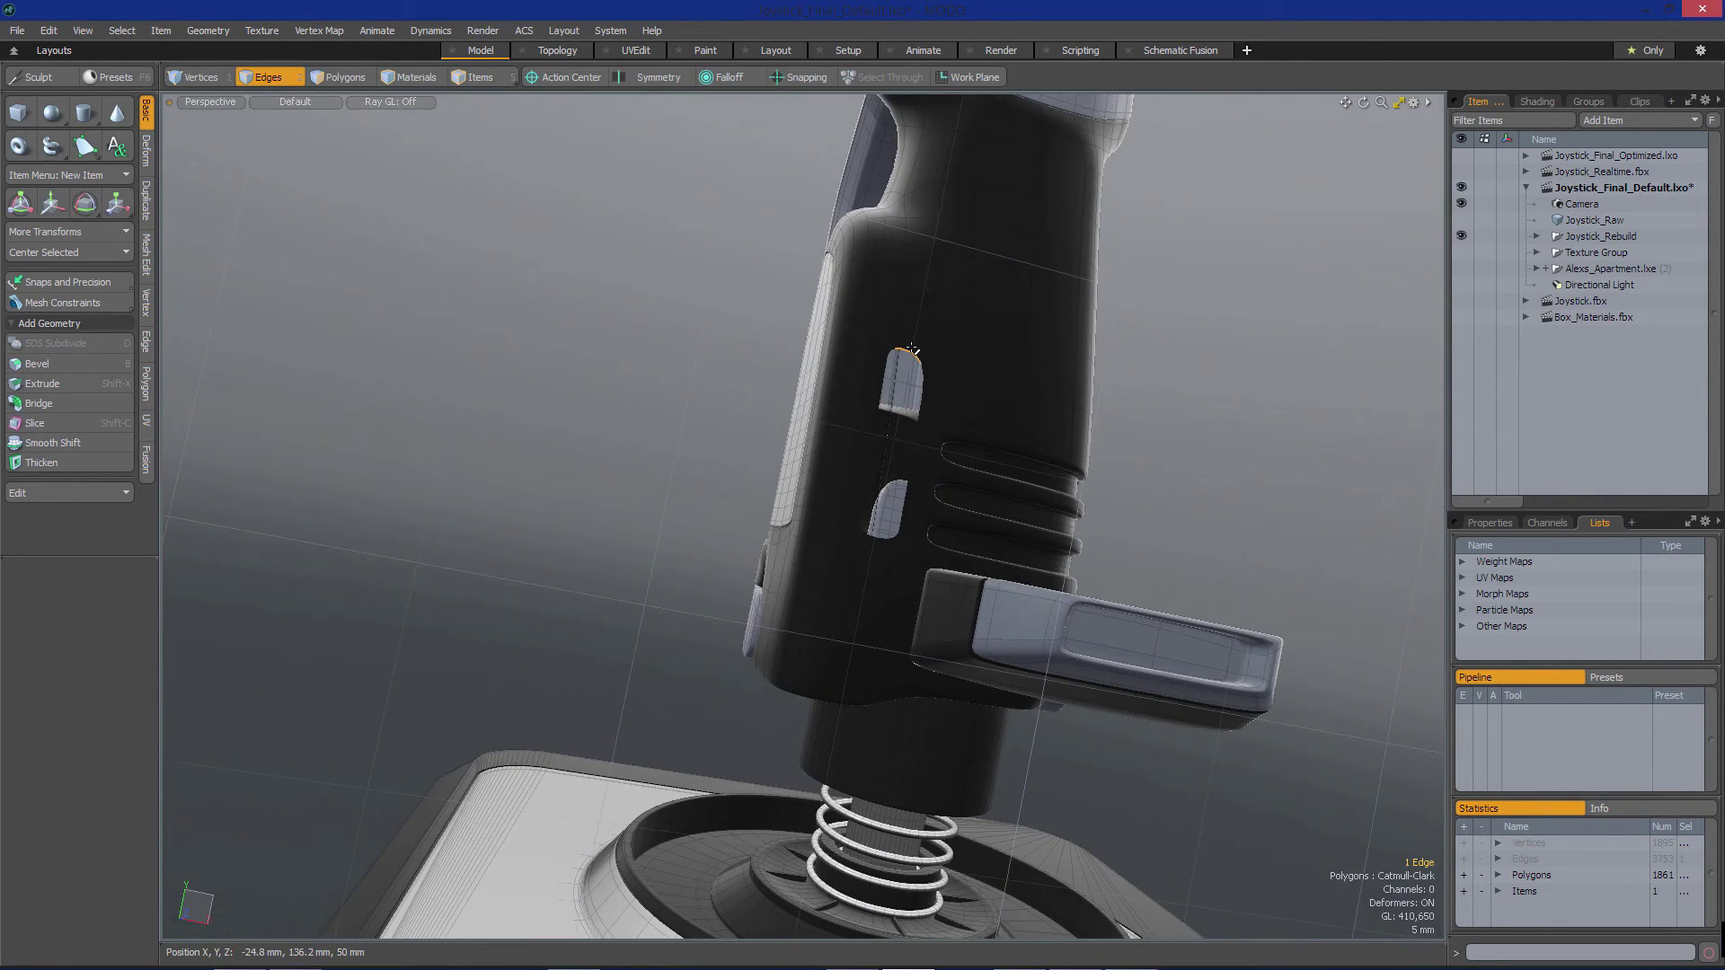
{"action": "double_click", "coordinate": [909, 350]}
{"action": "scroll", "coordinate": [912, 346], "scroll_direction": "up", "scroll_amount": 5}
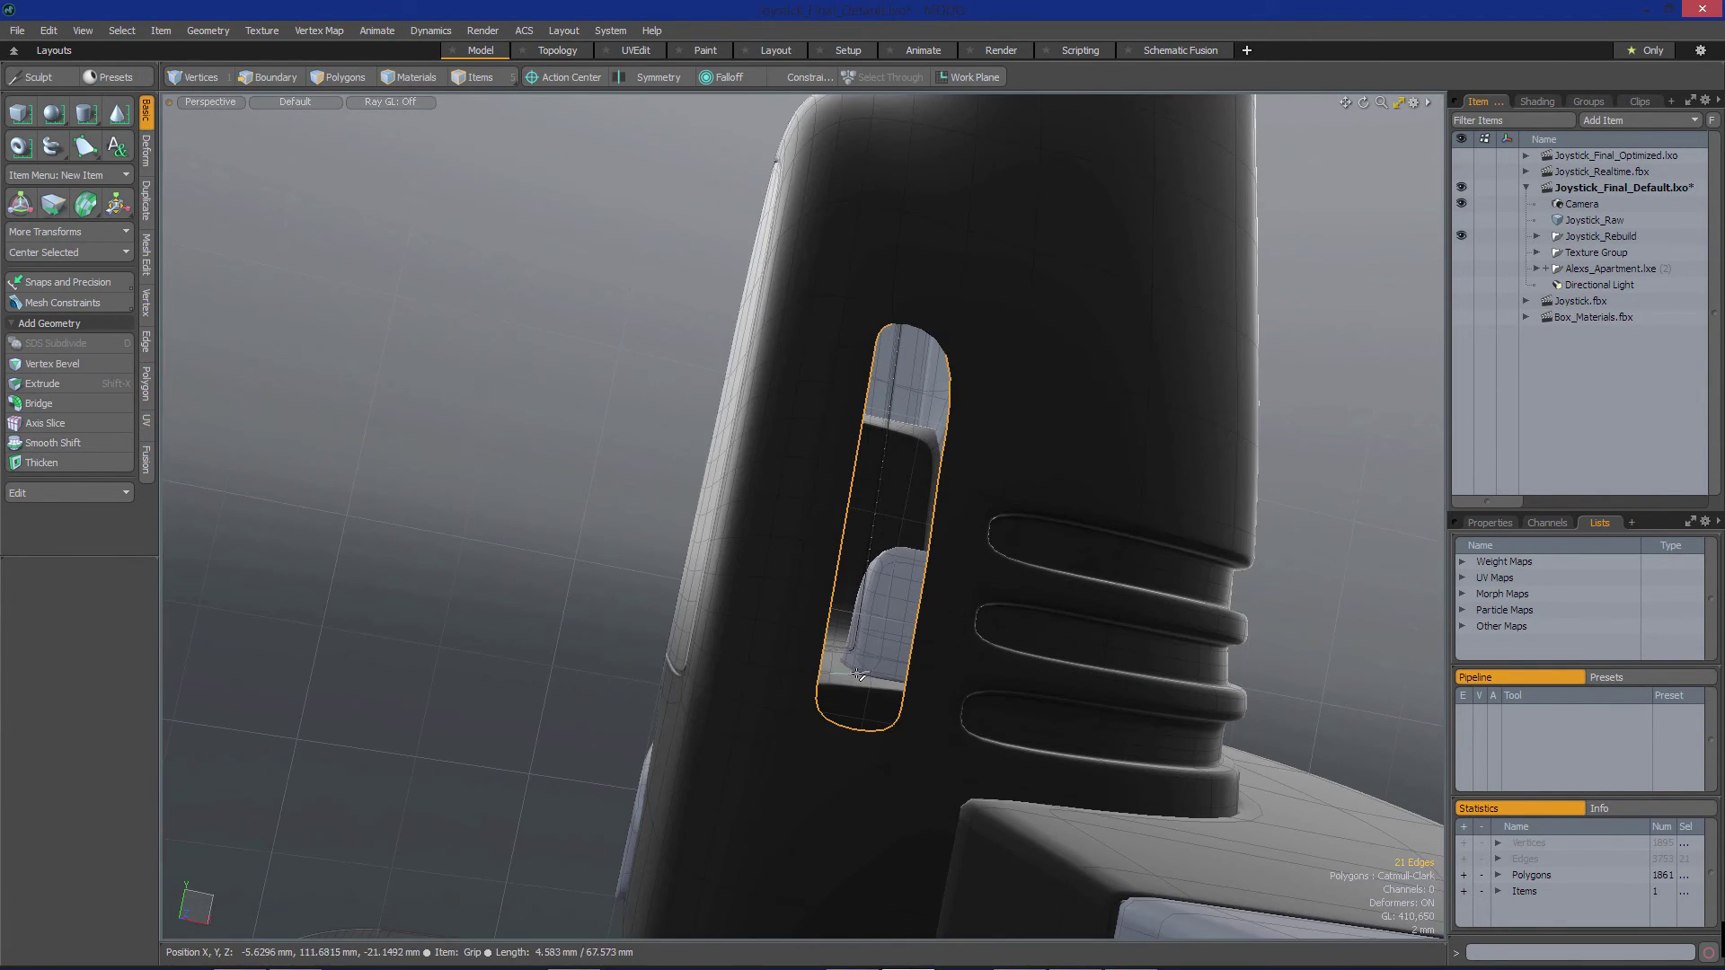
{"action": "left_click", "coordinate": [46, 403]}
{"action": "left_click", "coordinate": [1007, 409]}
{"action": "left_click_drag", "start_coordinate": [1006, 409], "coordinate": [773, 386], "text": "alt"}
{"action": "key", "text": "Escape"}
{"action": "key", "text": "Escape"}
Inspect the white side panel, the grooves and the filled areas of the grip for shading quality from several angles
{"action": "left_click_drag", "start_coordinate": [731, 462], "coordinate": [752, 344], "text": "alt"}
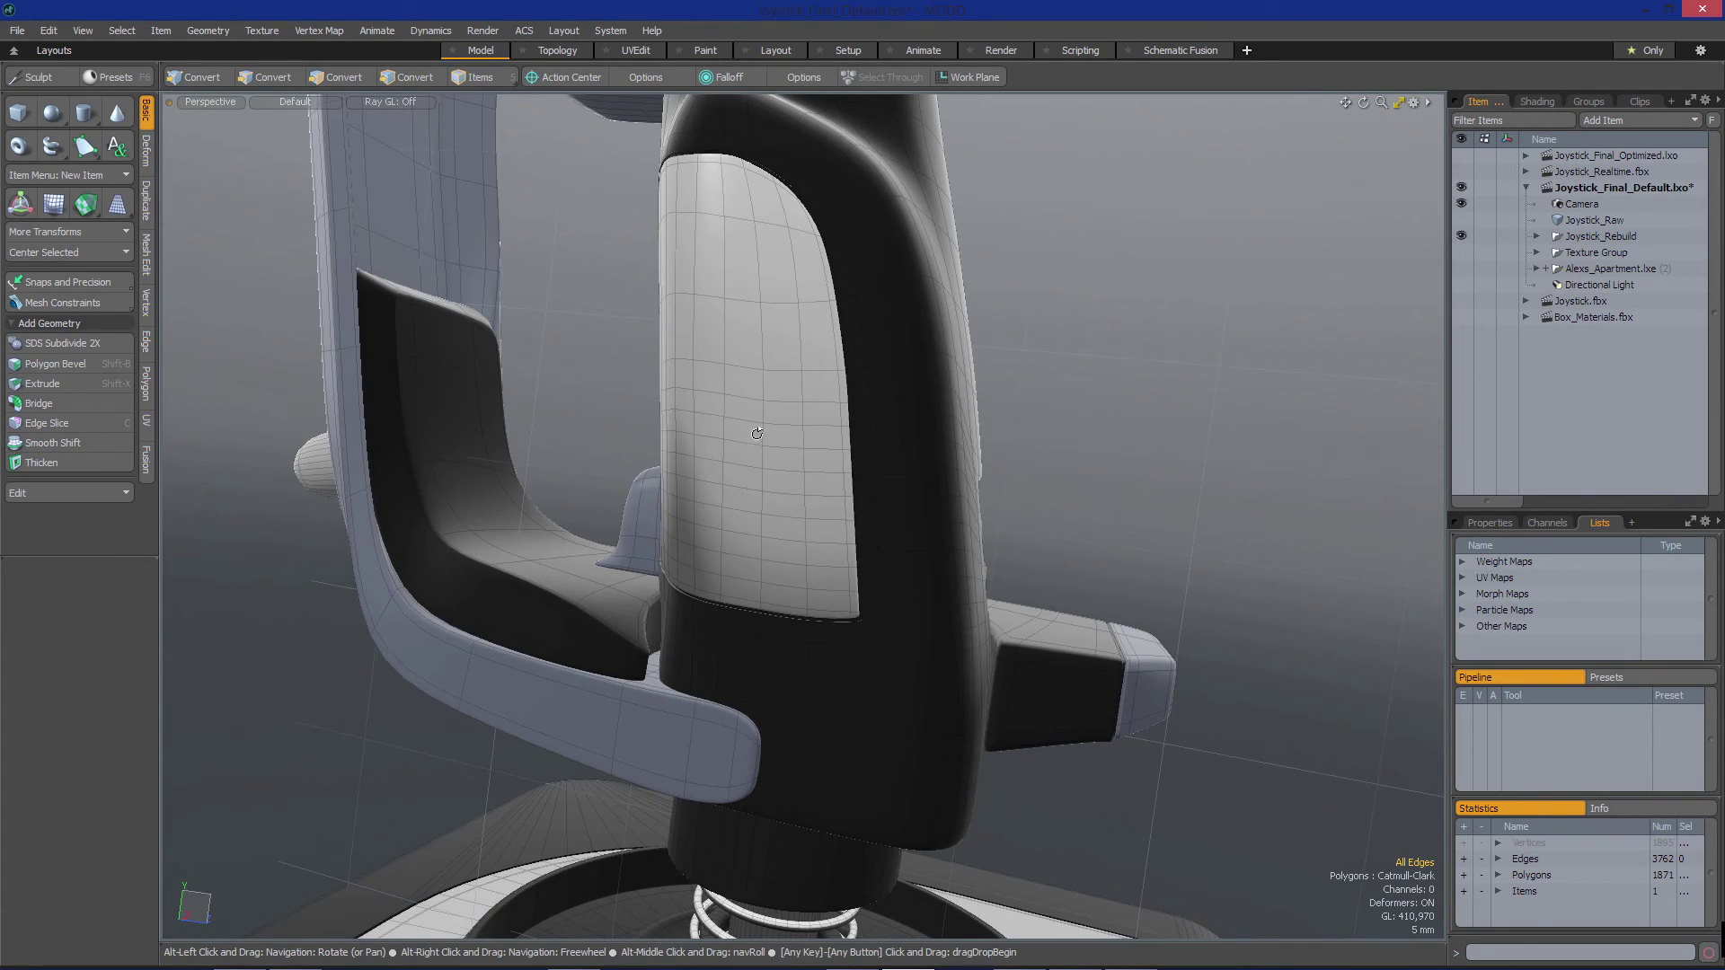
{"action": "left_click_drag", "start_coordinate": [758, 444], "coordinate": [695, 400], "text": "alt"}
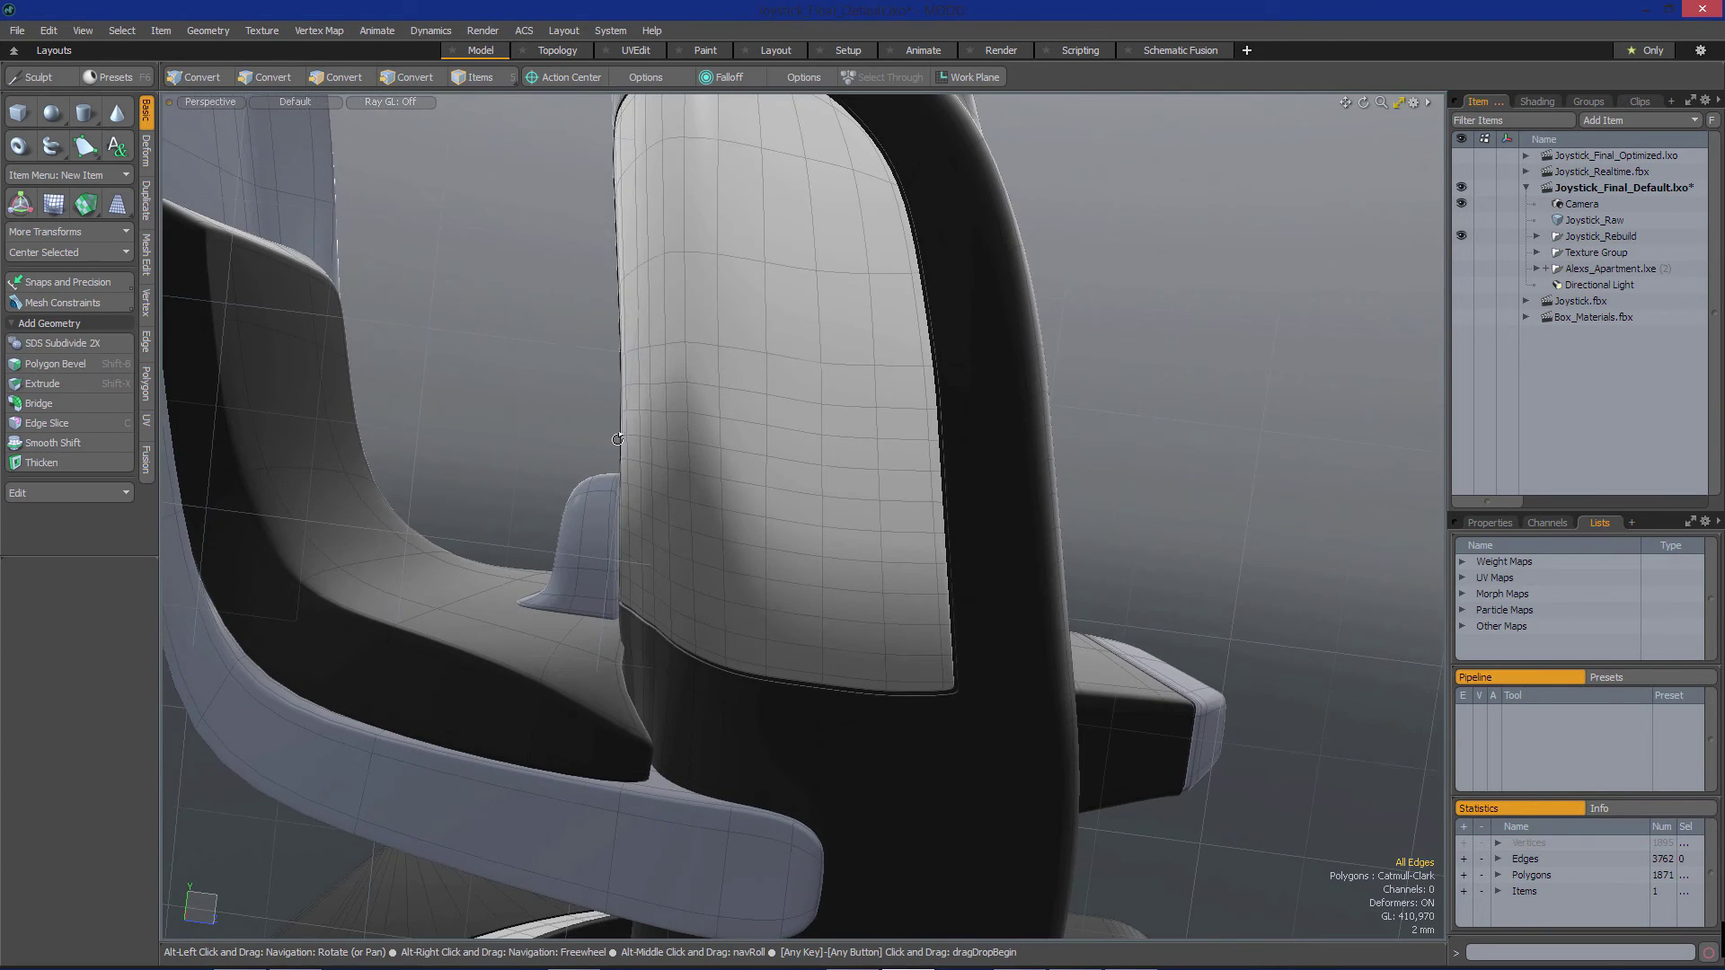
{"action": "left_click_drag", "start_coordinate": [621, 447], "coordinate": [876, 485], "text": "alt"}
{"action": "left_click_drag", "start_coordinate": [1067, 413], "coordinate": [950, 393], "text": "alt"}
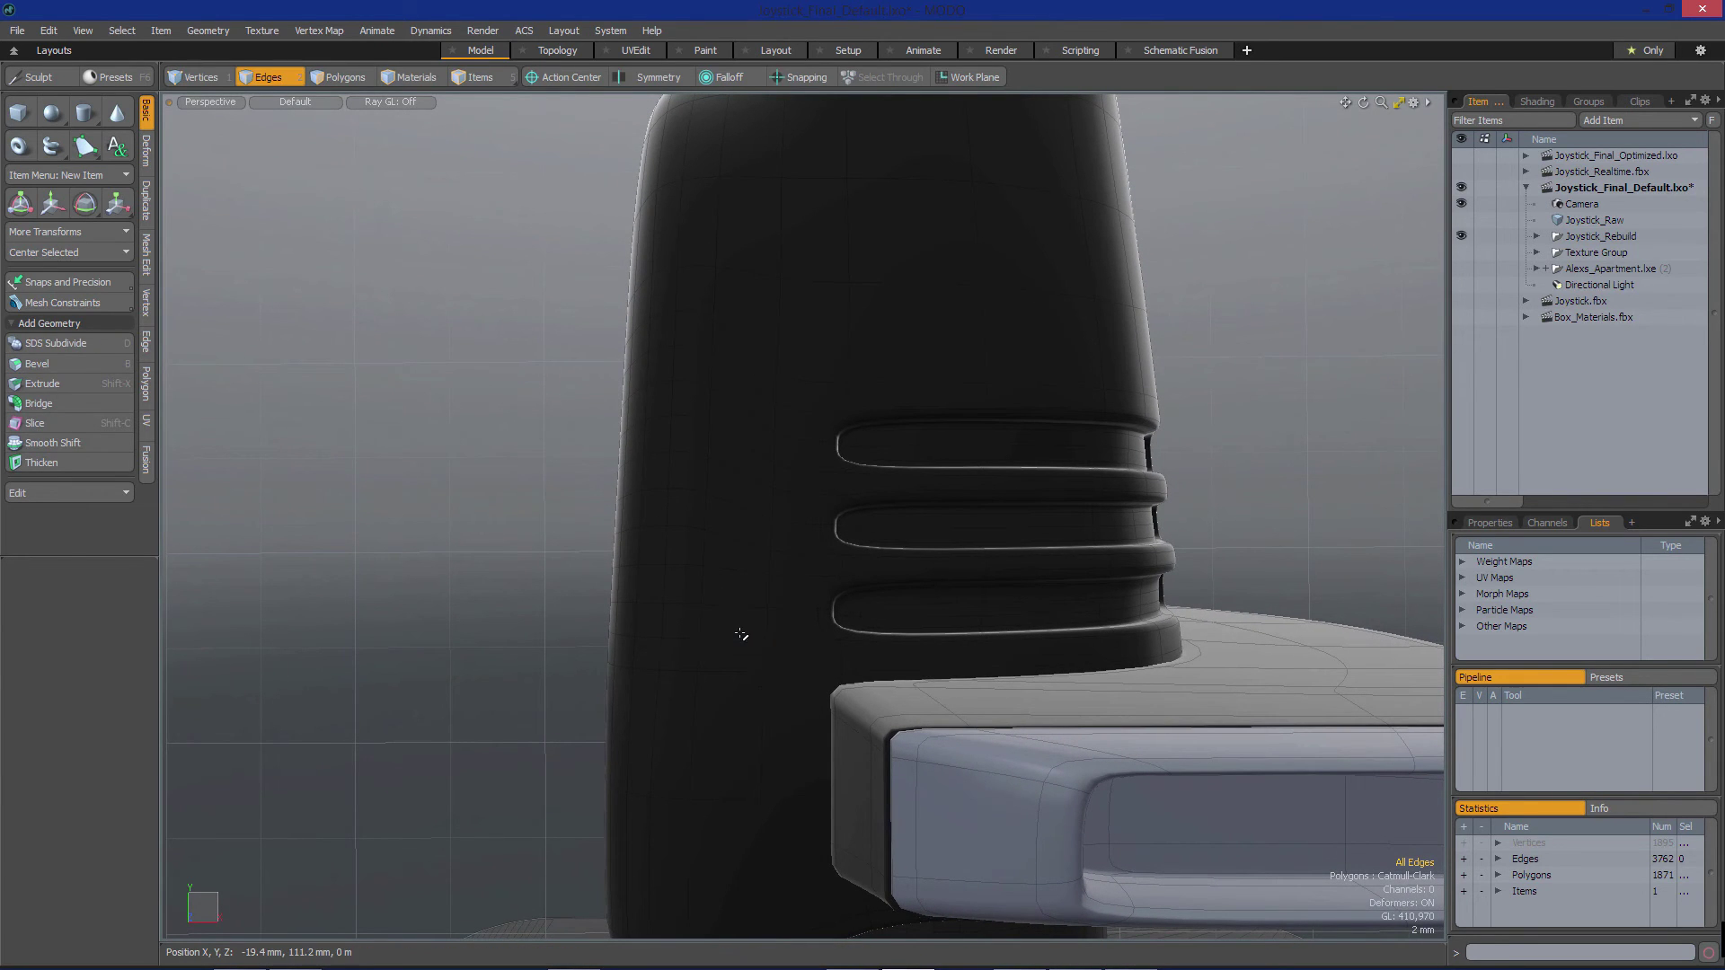
{"action": "left_click_drag", "start_coordinate": [744, 562], "coordinate": [772, 312], "text": "alt"}
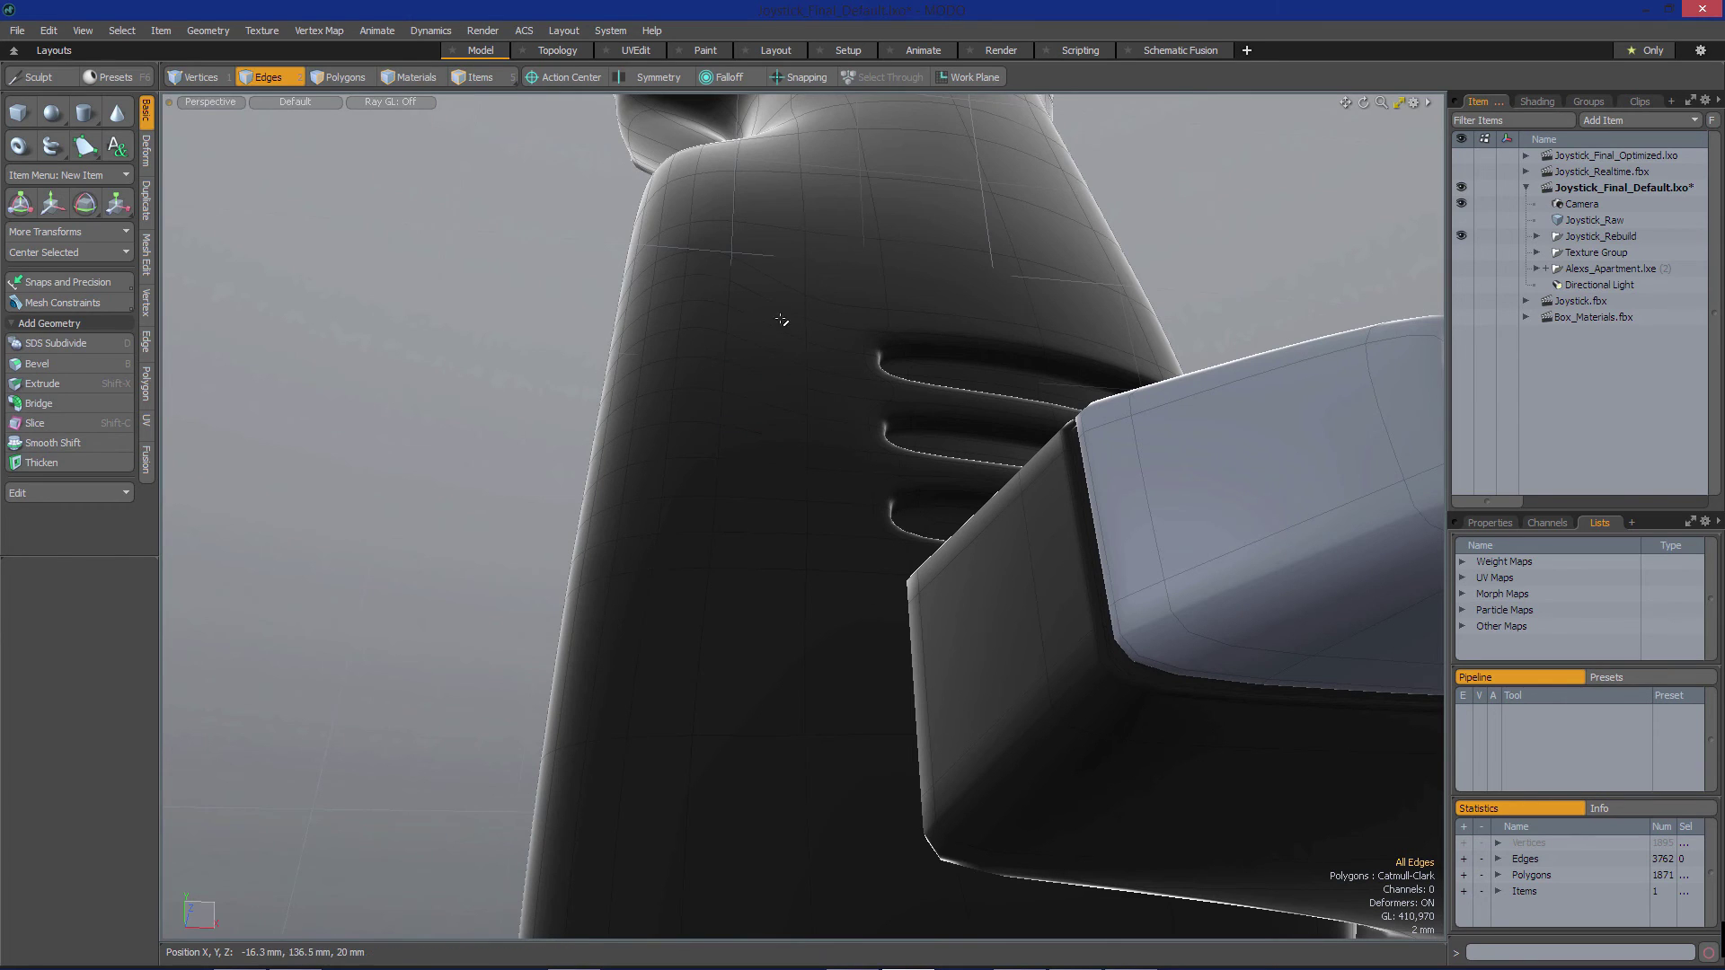
{"action": "left_click_drag", "start_coordinate": [778, 404], "coordinate": [1204, 330], "text": "alt"}
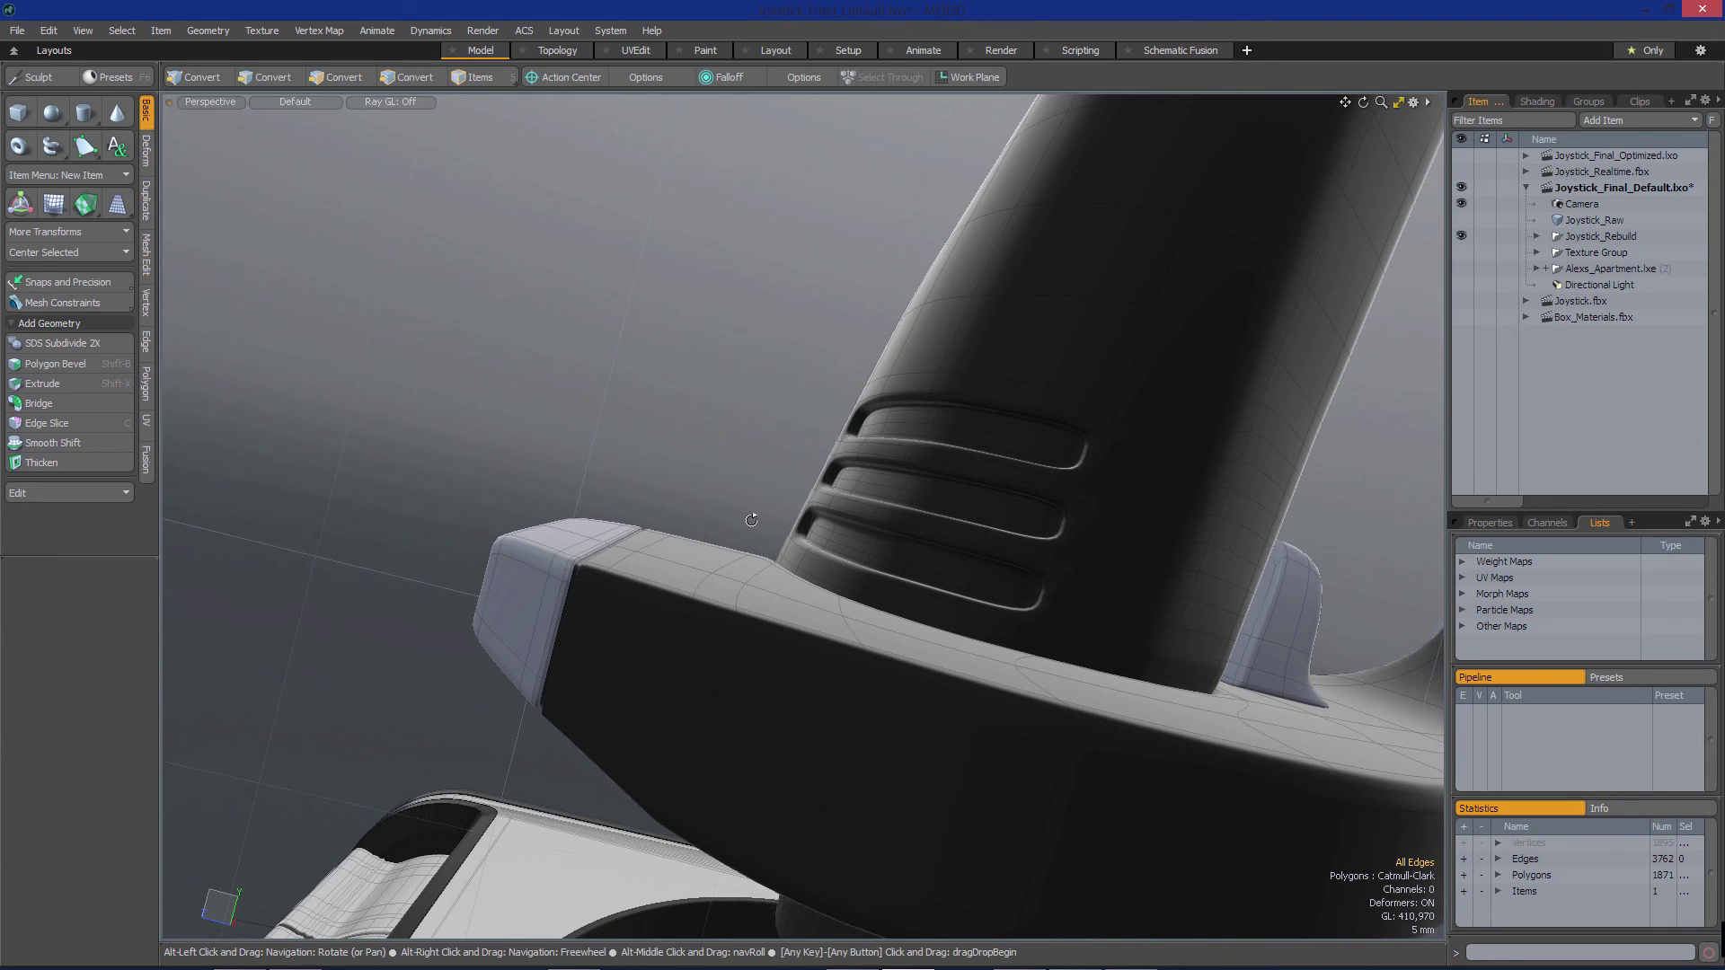
{"action": "left_click_drag", "start_coordinate": [773, 536], "coordinate": [832, 572], "text": "alt"}
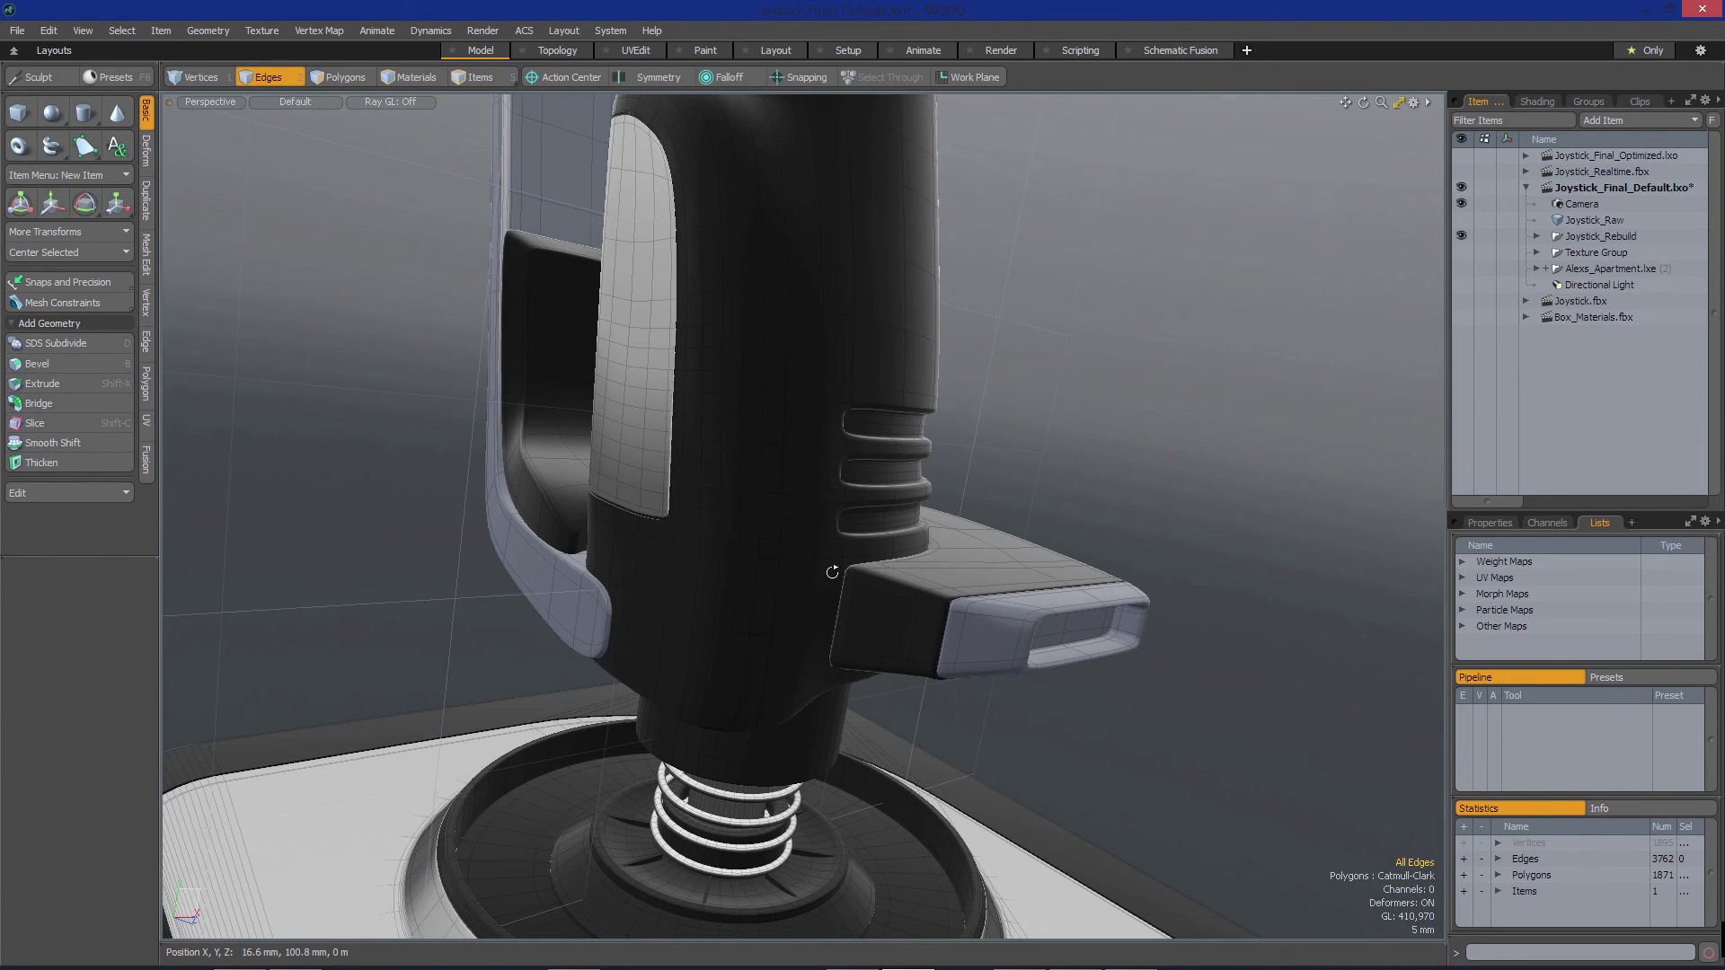